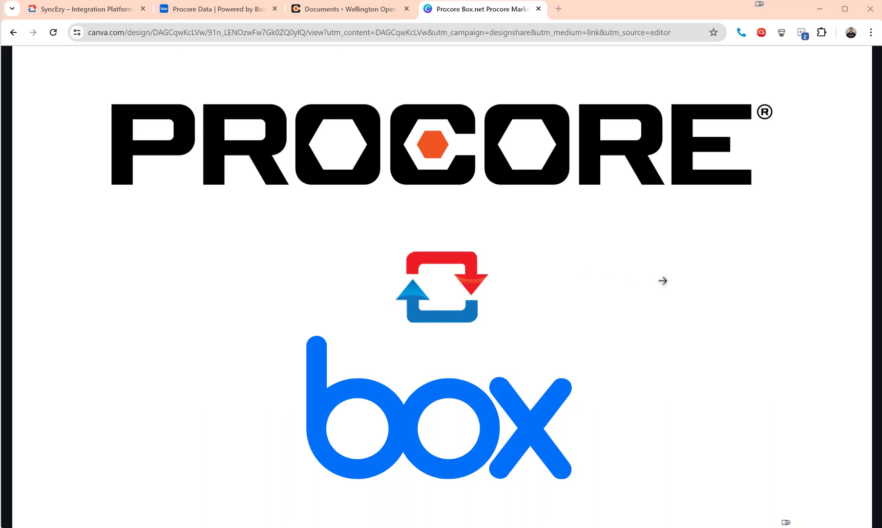
- Advance the Canva deck from the Procore–Box title slide to the free plan slide
click(663, 280)
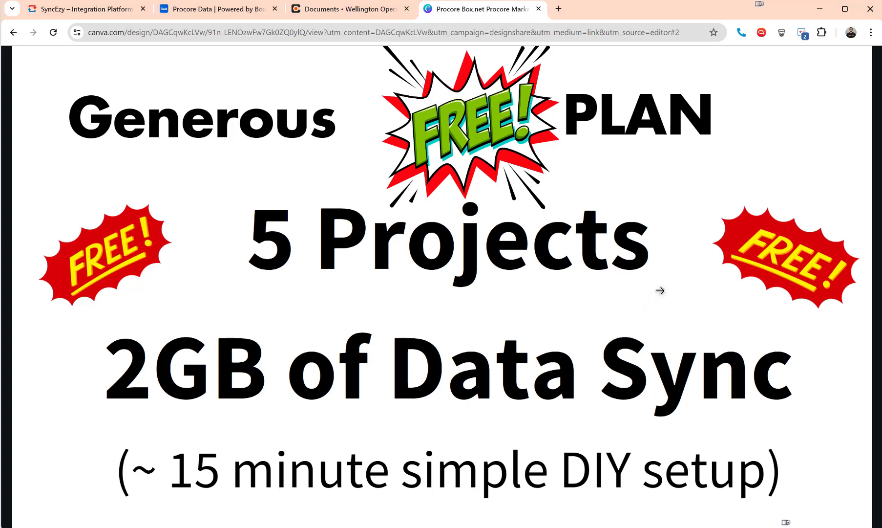
- Advance past the Procore customers and security slides to the Two Way Sync slide
click(660, 290)
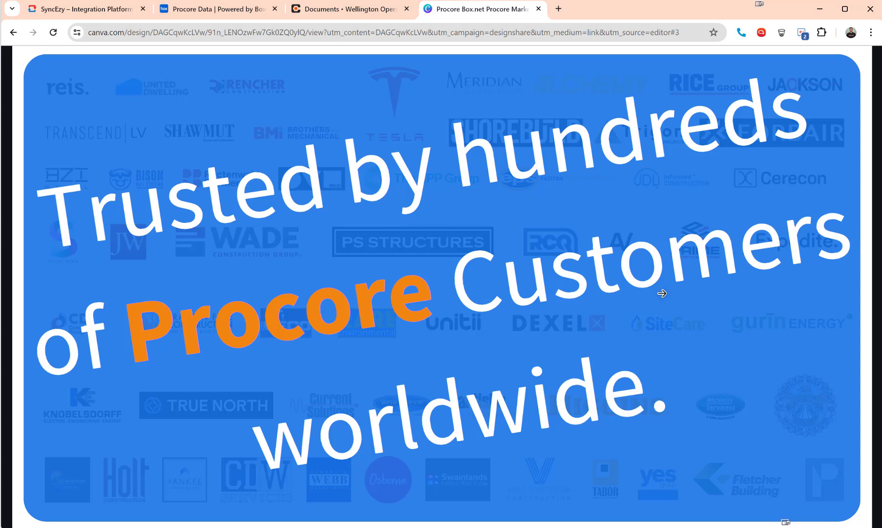
click(662, 293)
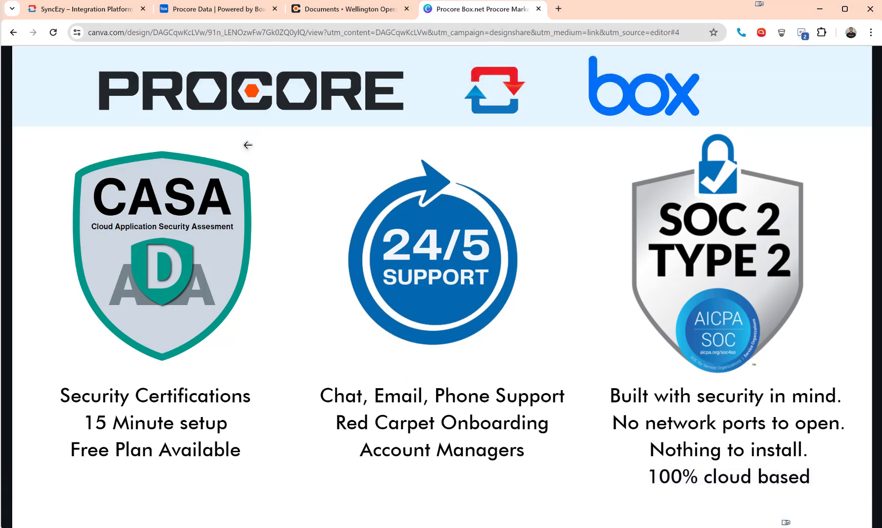
click(754, 272)
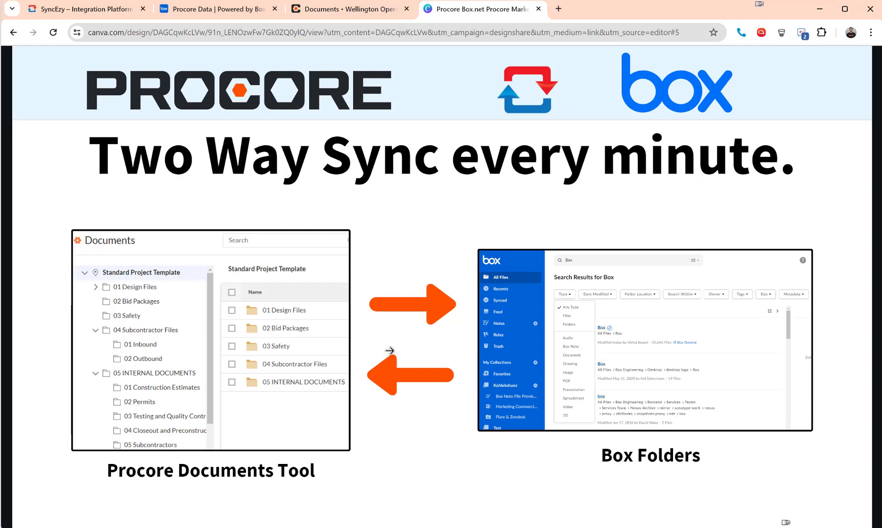
- Advance past the Integrated Tools and feature slides to the Sync Procore with Box slide
click(608, 312)
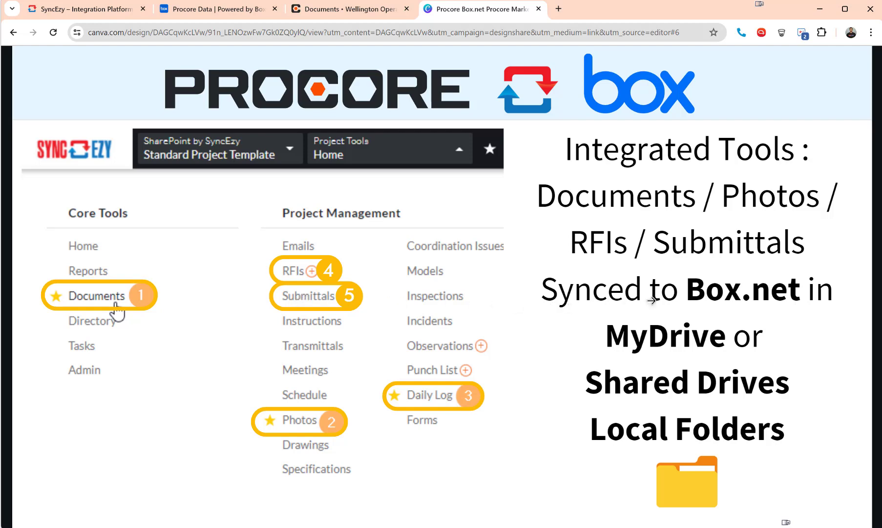
click(742, 306)
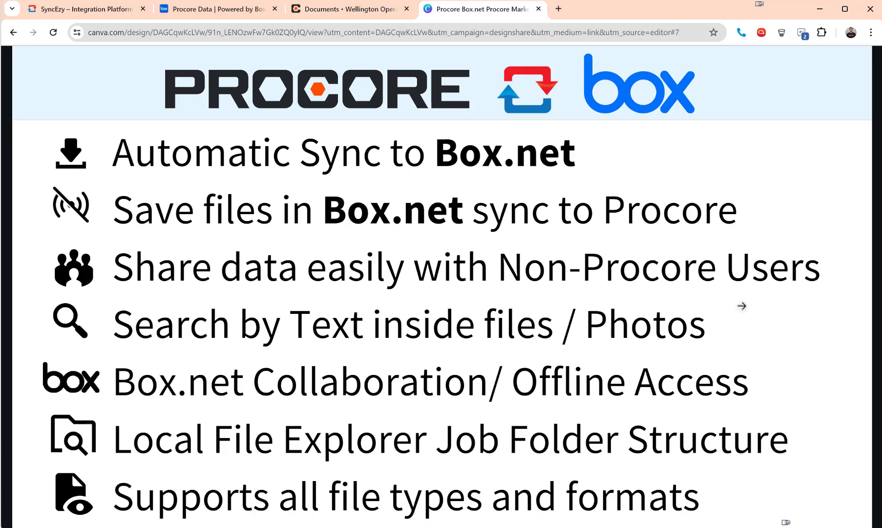
click(696, 316)
click(696, 317)
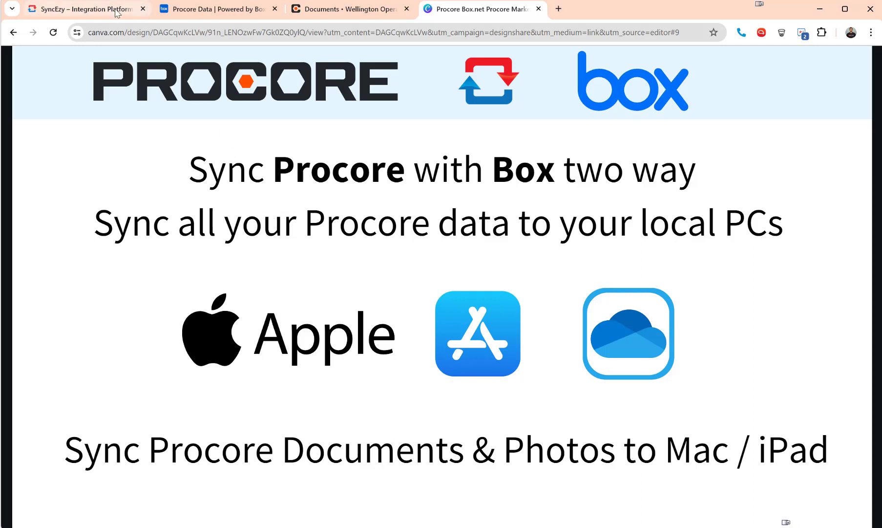
mouse_move(117, 8)
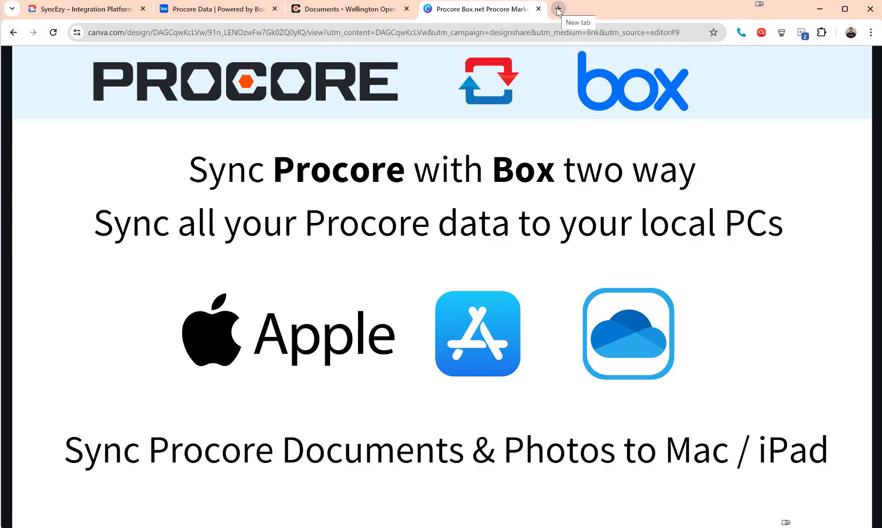
- In SyncEzy's All Integrations, filter by Procore and open the Procore–Box integration
click(78, 10)
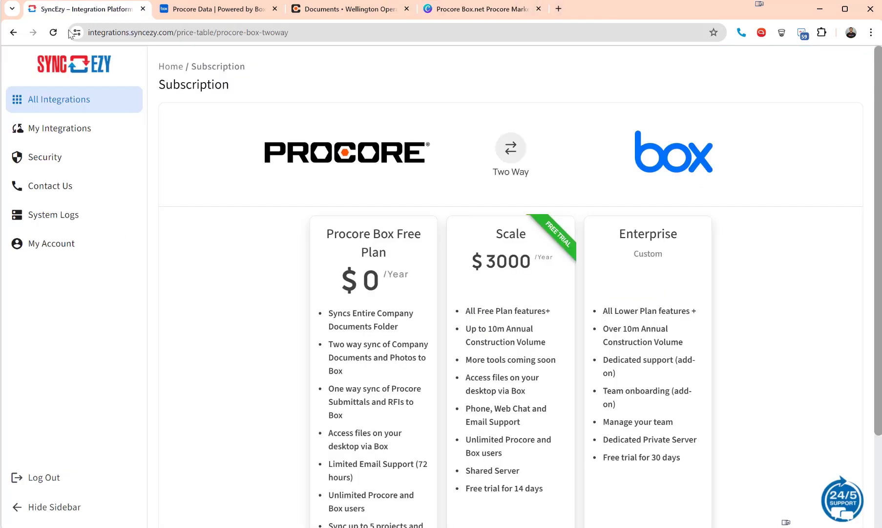
click(47, 103)
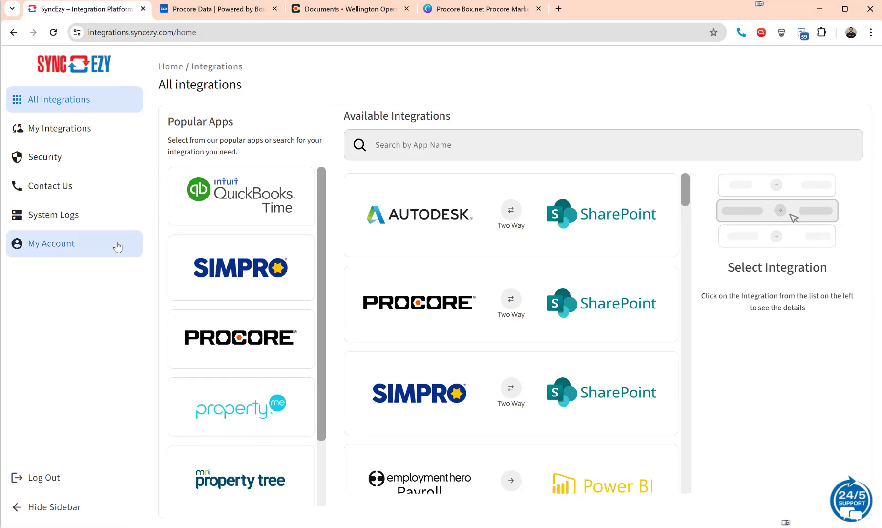
click(243, 338)
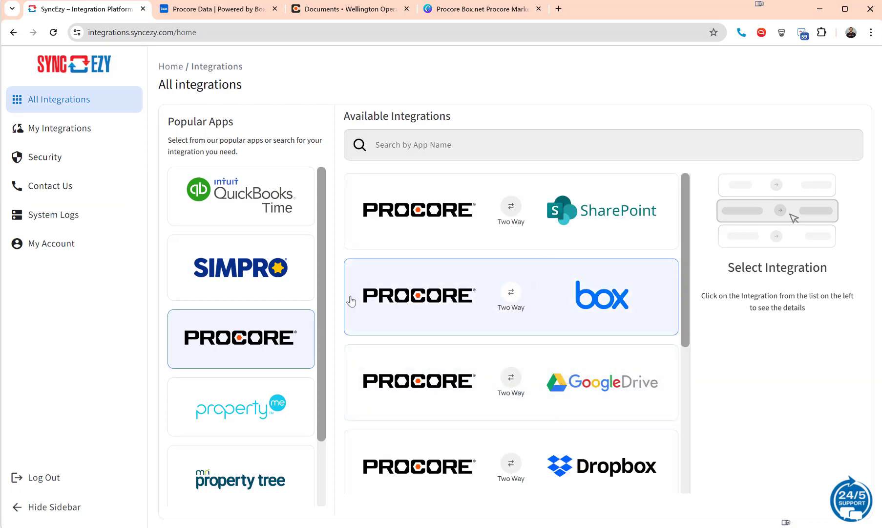
click(575, 313)
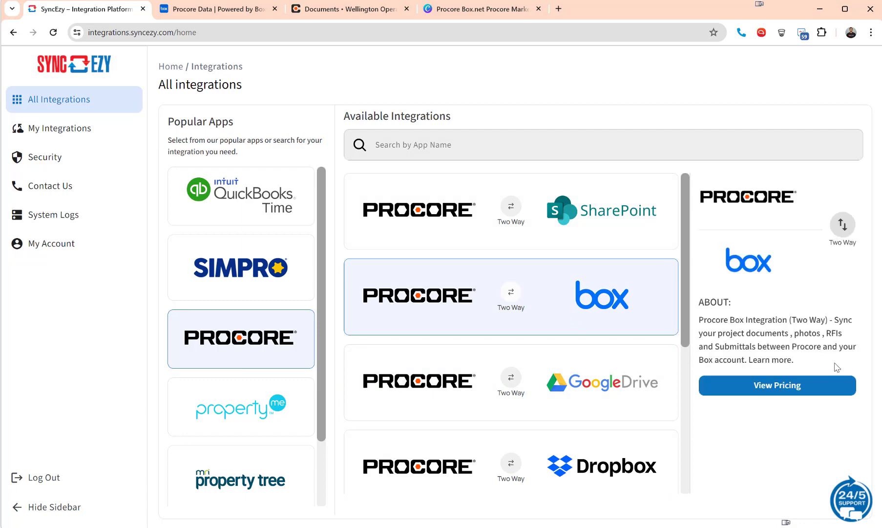
- Add the Procore–Box integration on the Free Plan from its pricing page
click(798, 386)
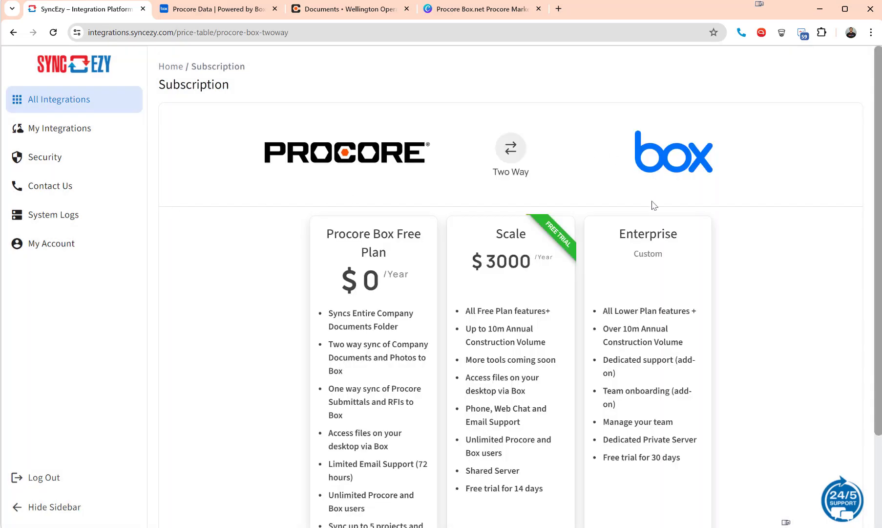
scroll(300, 257, down, 3)
drag(333, 115, 423, 145)
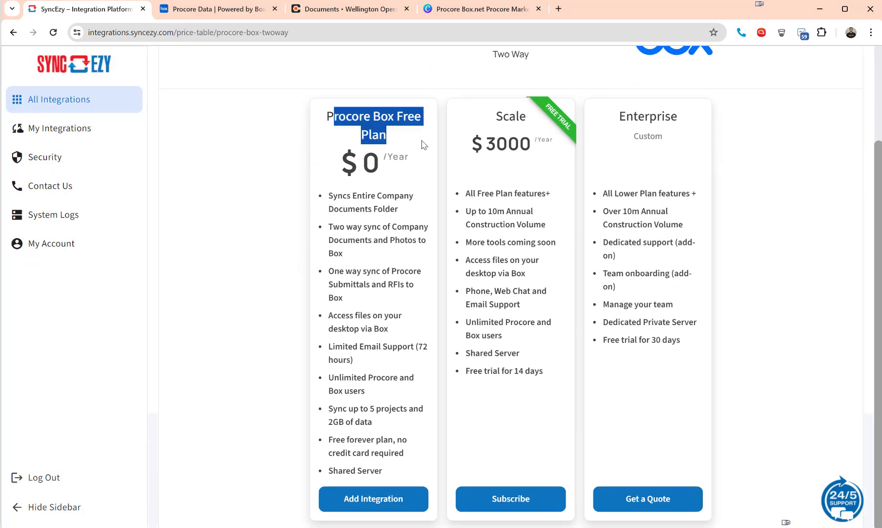
click(372, 499)
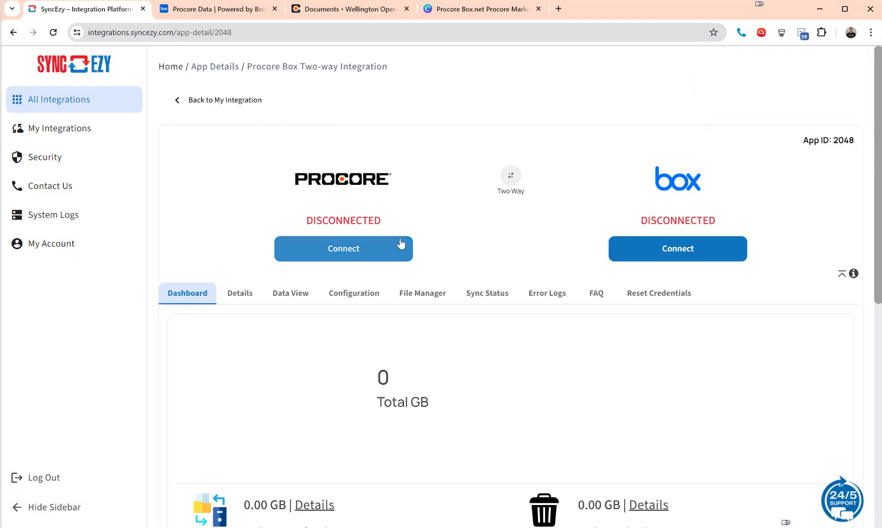
- Note Procore is disconnected, then review the Wellington Opera House documents and signed-in Procore account
drag(301, 220, 396, 230)
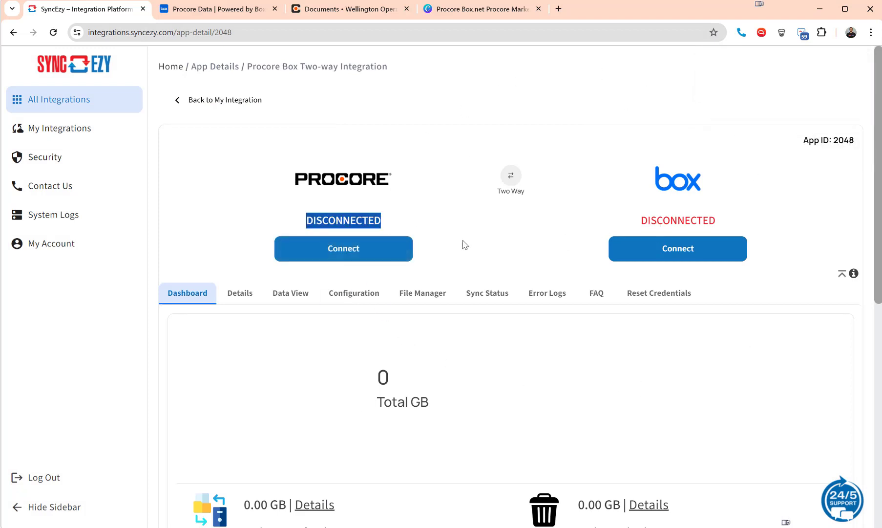
click(350, 248)
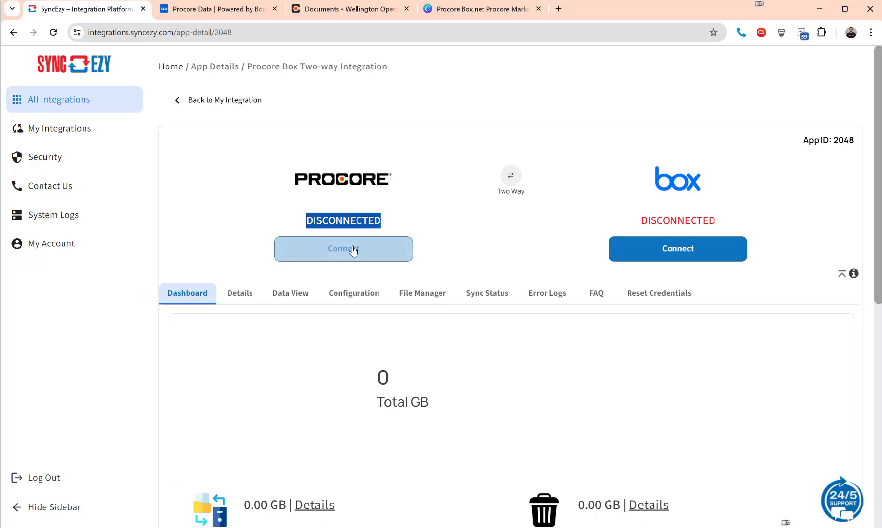
click(342, 10)
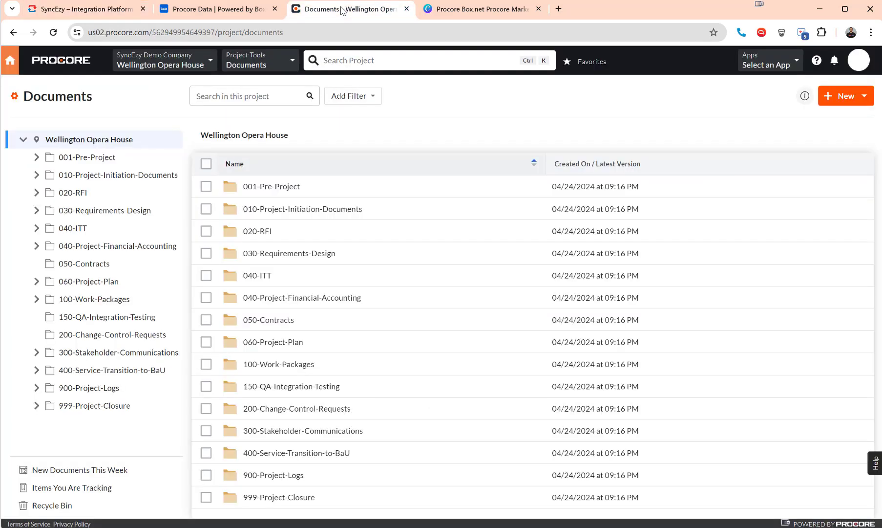
click(862, 61)
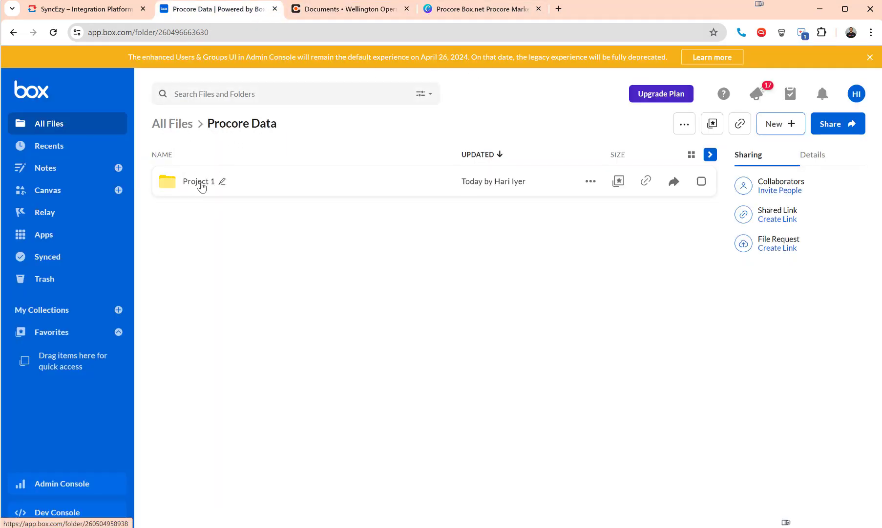
- Rename the Box folder 'Project 1' to 'Wellington Opera House' using the clipboard text
click(223, 184)
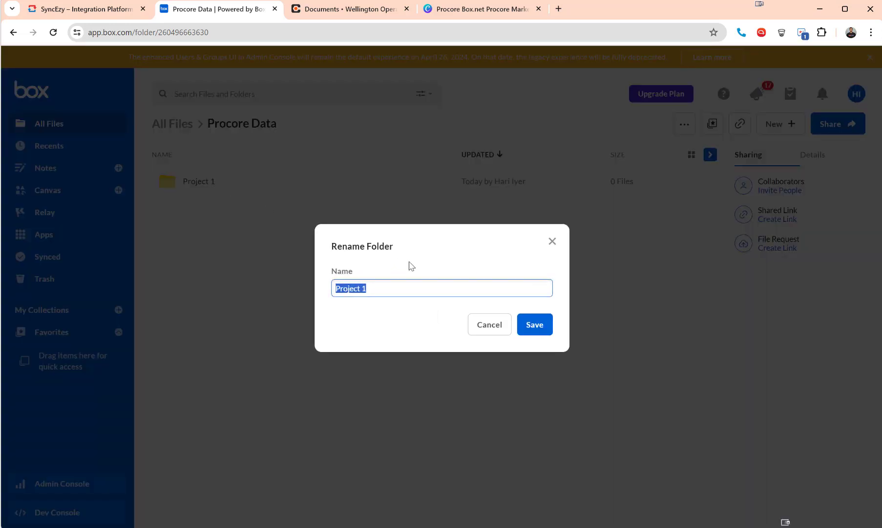
text(Weliing)
key(BackSpace)
key(BackSpace)
key(BackSpace)
key(ctrl+grave)
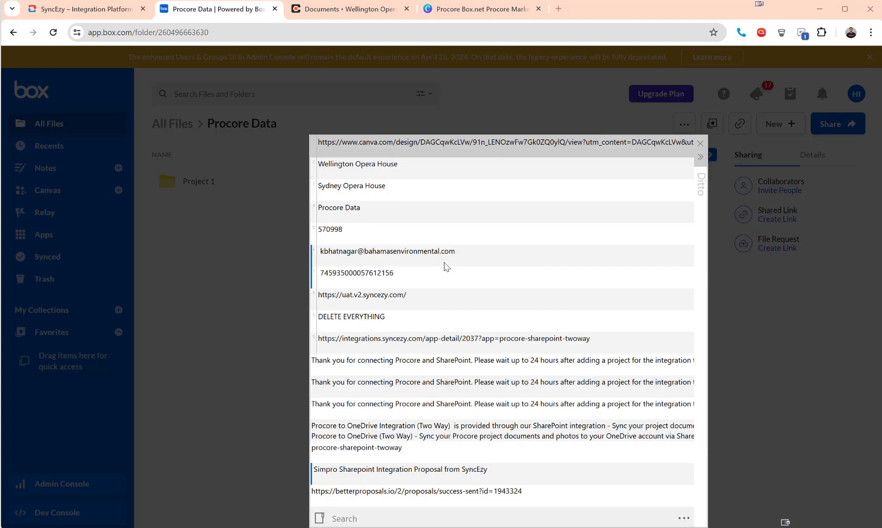
key(Down)
key(Return)
key(ctrl+a)
click(544, 326)
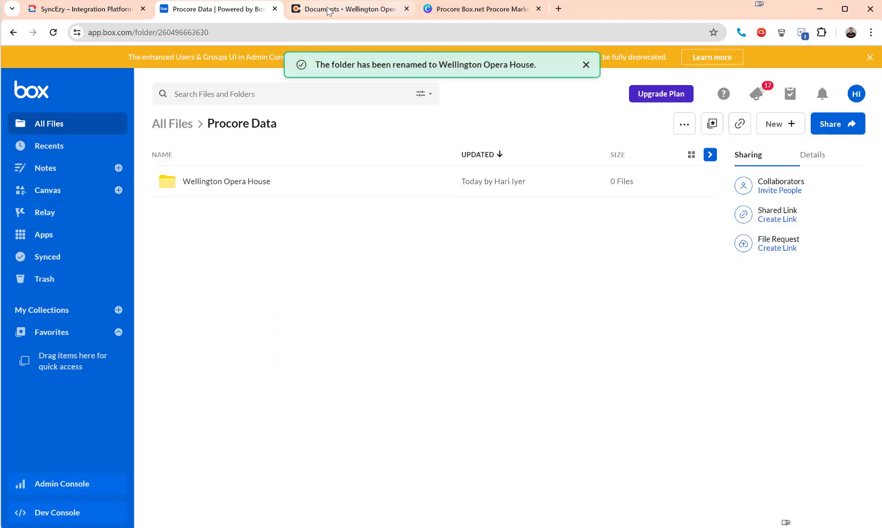
- Connect Procore in the SyncEzy dashboard by allowing access on Procore's authorization page
click(116, 10)
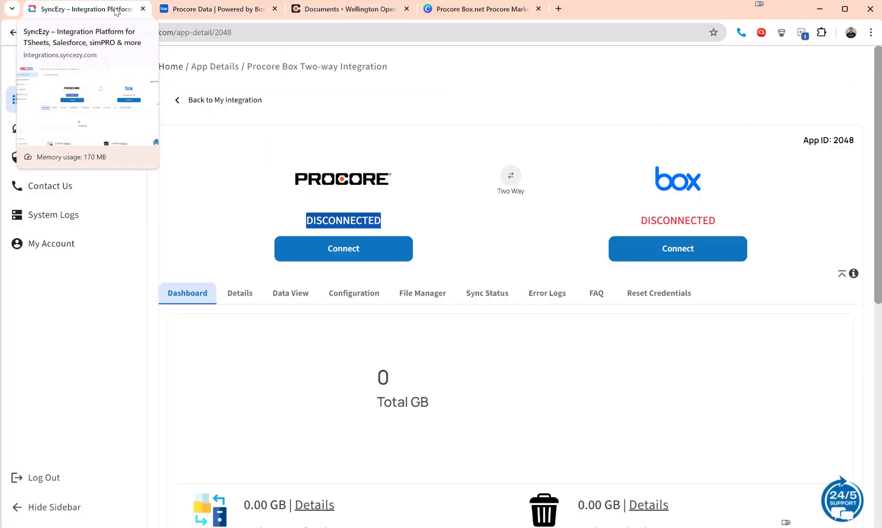
click(380, 253)
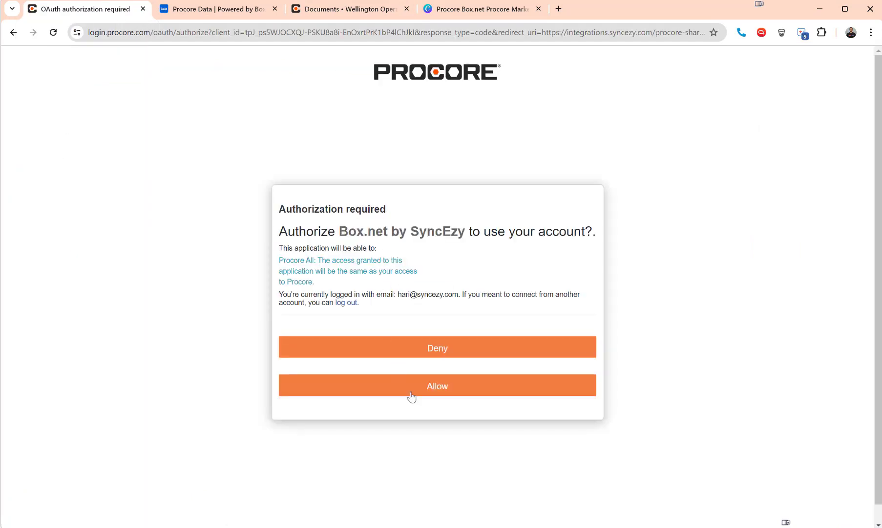
click(413, 390)
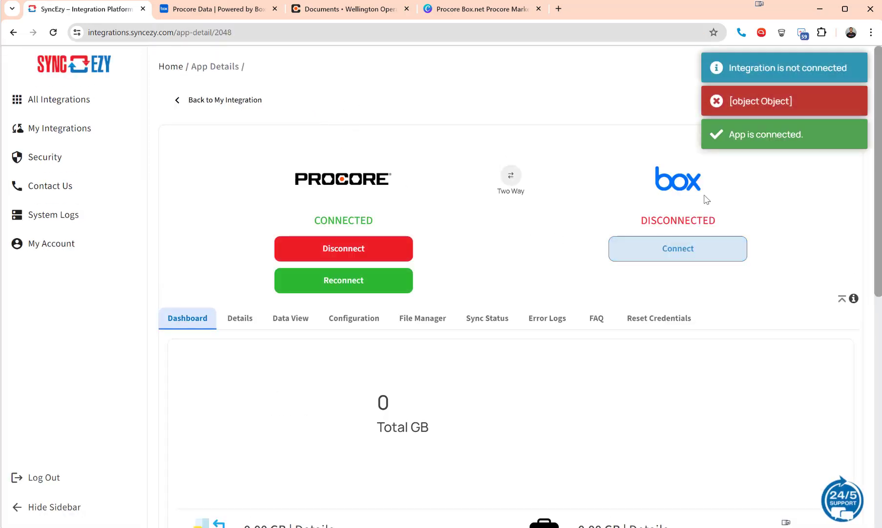
- Sign in to Box with the saved account login and grant the integration access
click(686, 255)
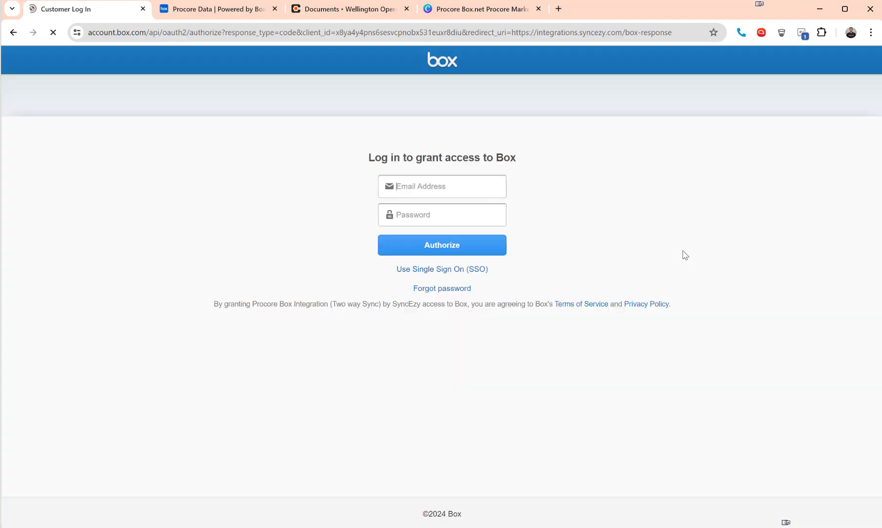
click(499, 188)
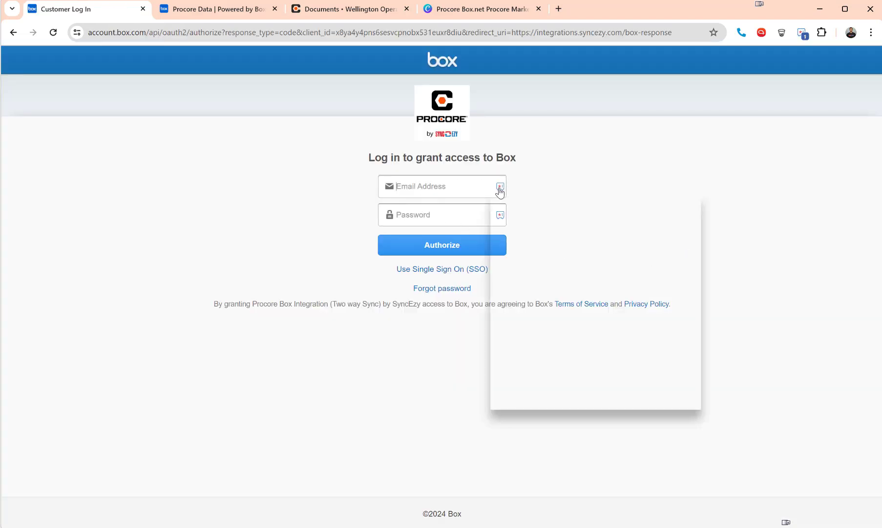
click(482, 257)
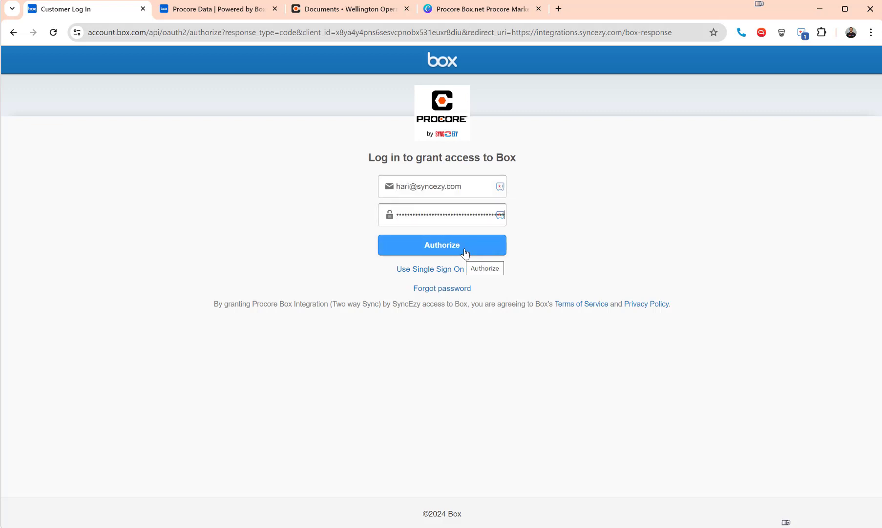
click(465, 253)
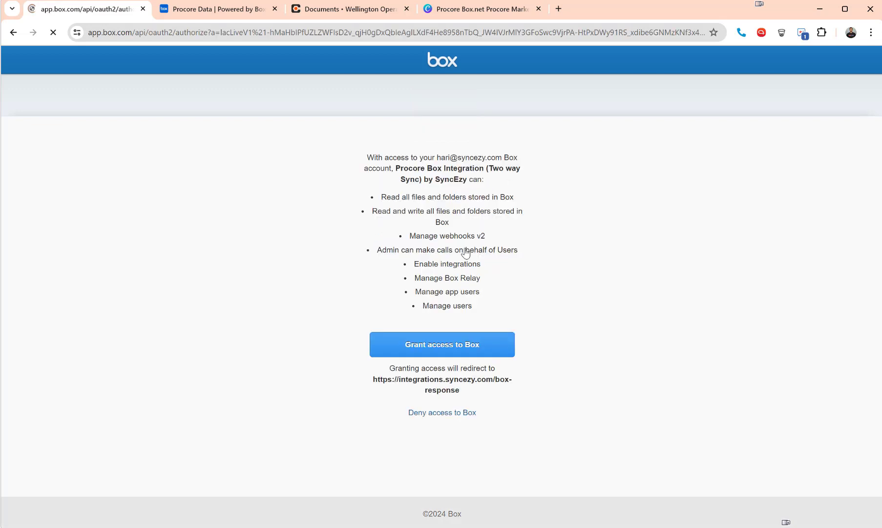
click(439, 344)
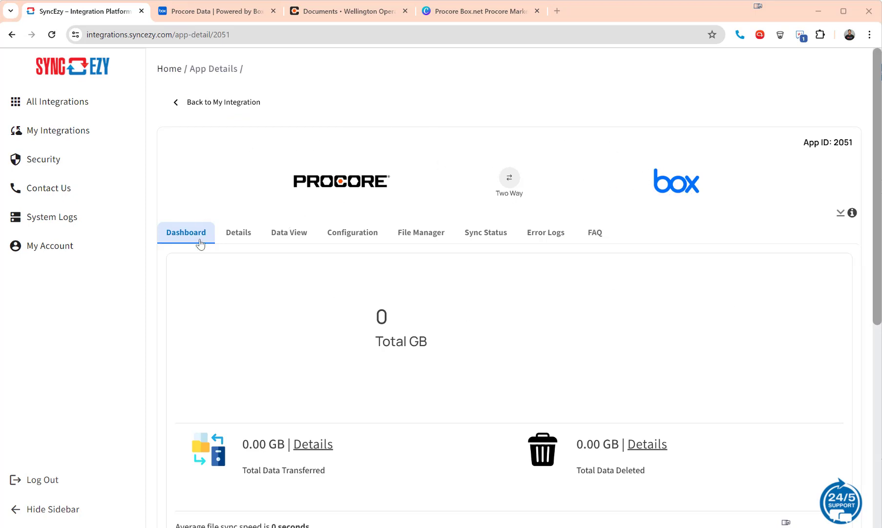
- From the Configuration tab, open the Add Project to Sync dialog
scroll(360, 354, down, 6)
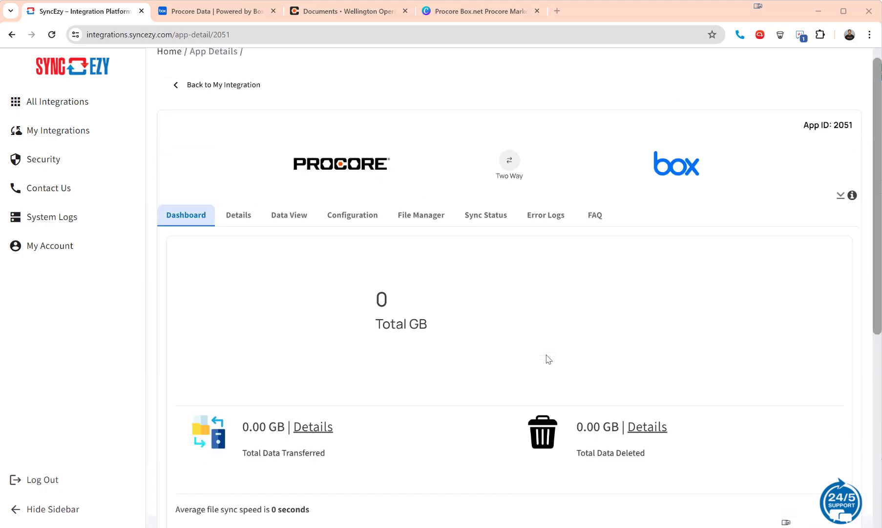
scroll(288, 329, up, 6)
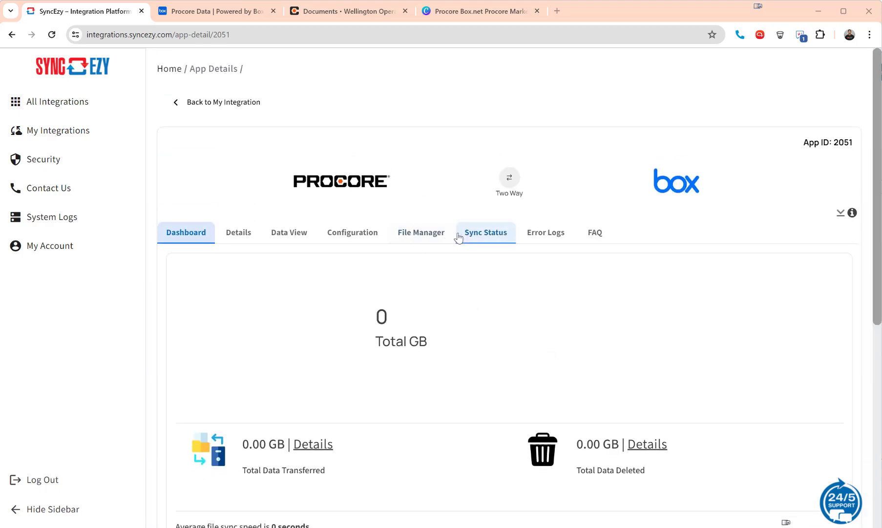
click(360, 233)
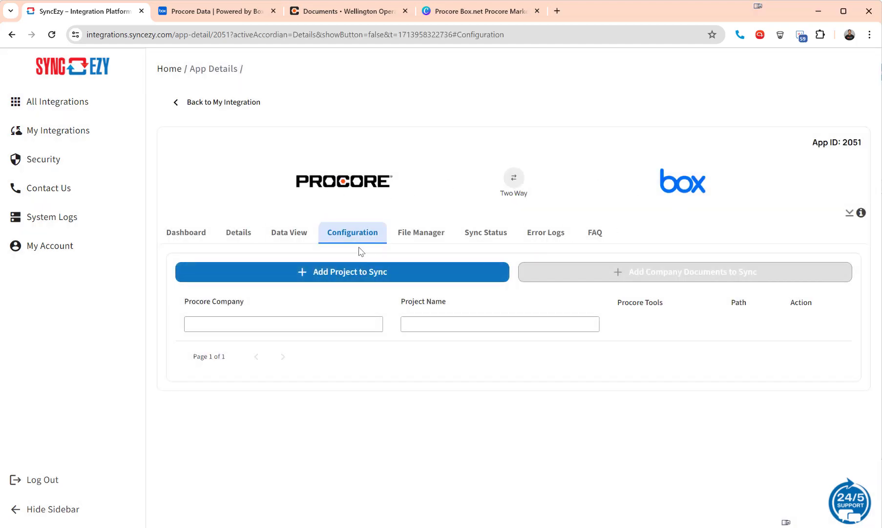
click(330, 275)
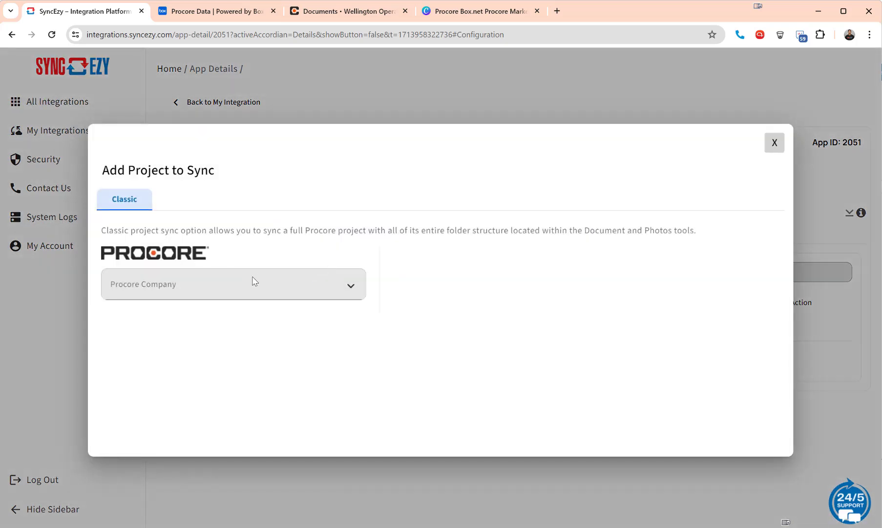
- Choose SyncEzy Demo Company as the Procore company and Wellington Opera House as the project
click(250, 283)
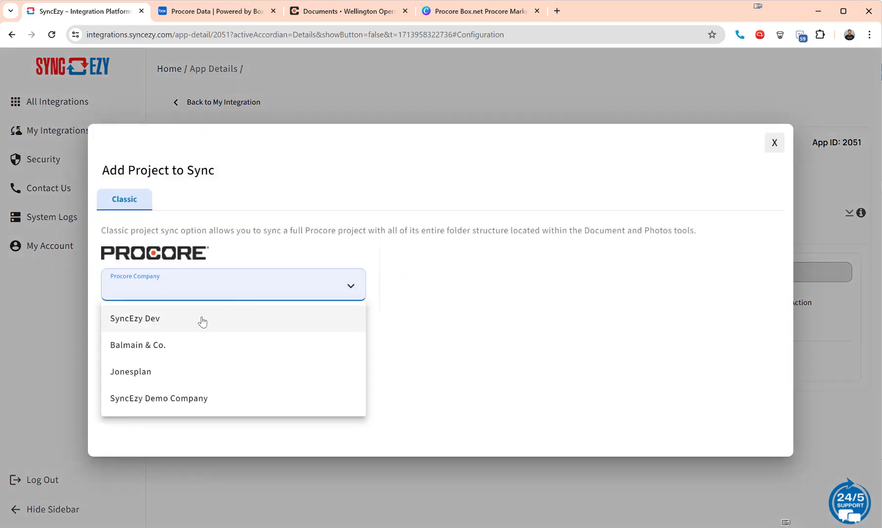
click(355, 14)
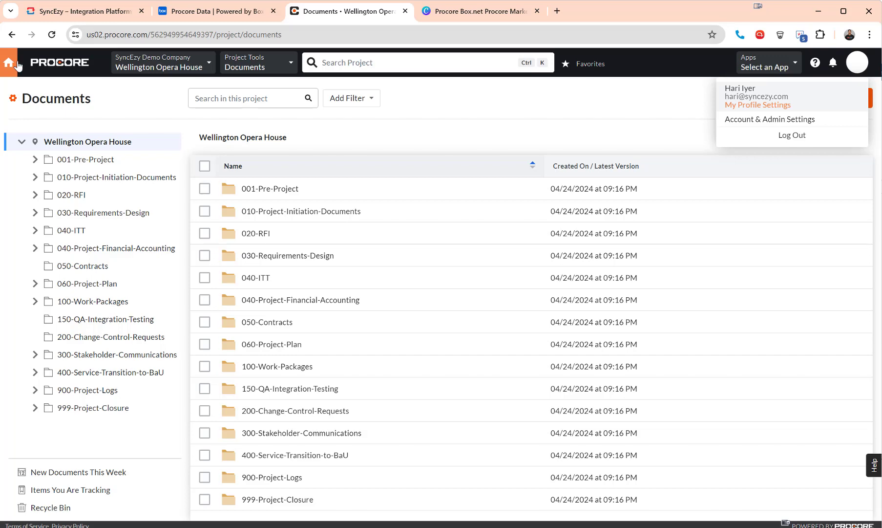
click(110, 15)
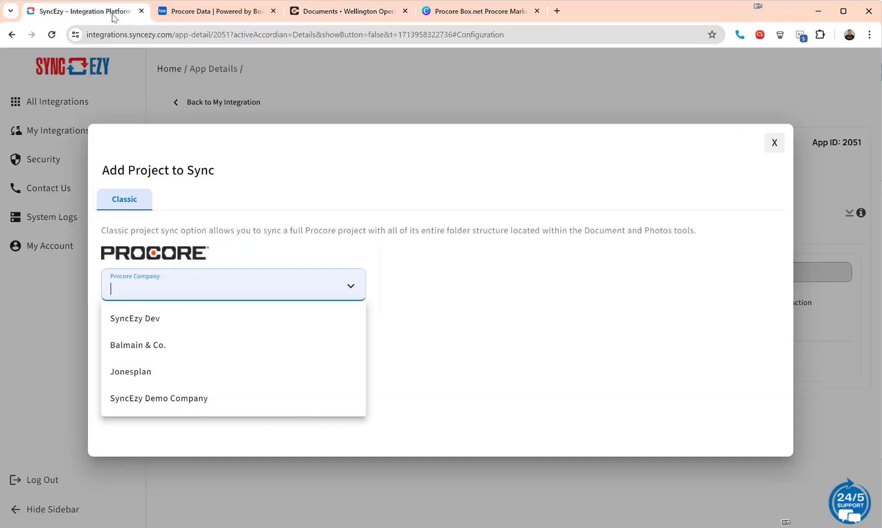
click(161, 399)
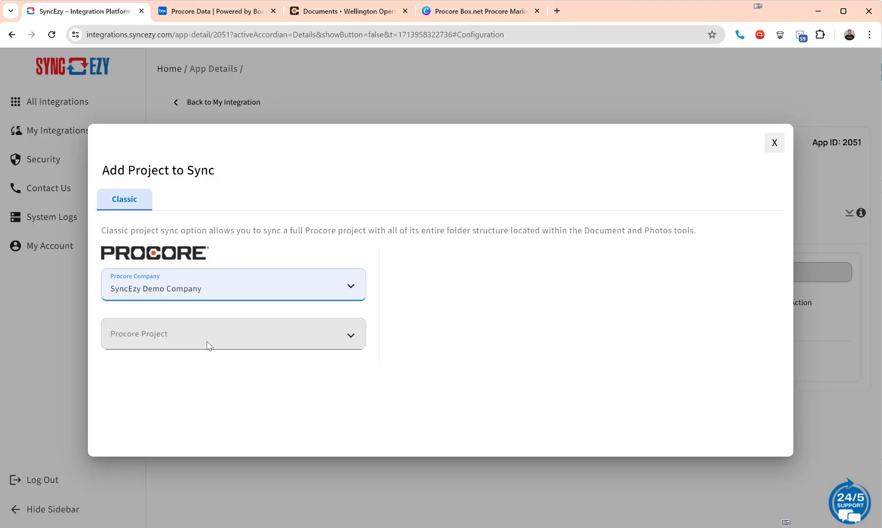
click(208, 342)
text(well)
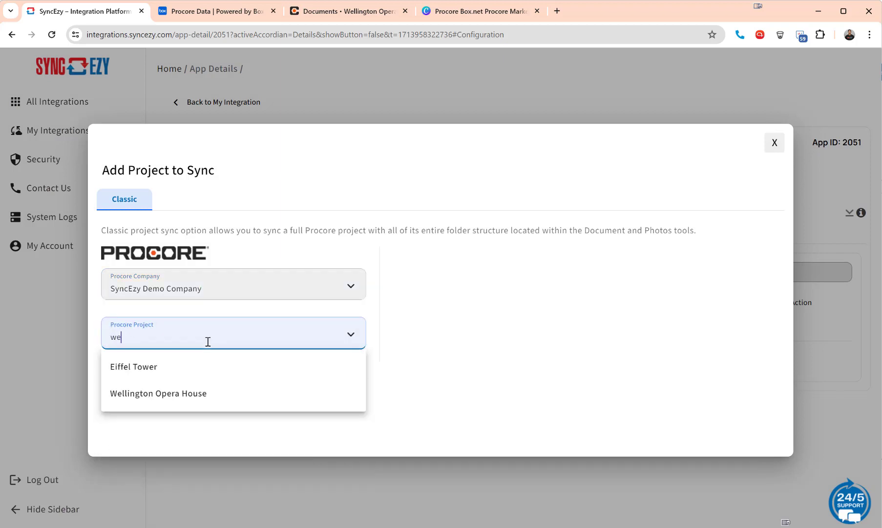
click(201, 366)
- Include Documents, Photos, RFIs and Submittals in the sync
click(129, 400)
click(126, 416)
click(128, 433)
click(130, 451)
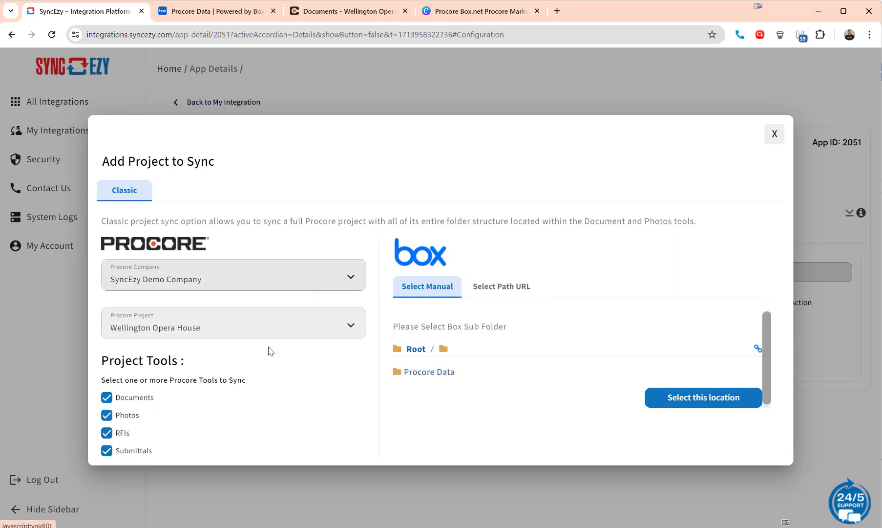
- Set the Box destination to Procore Data/Wellington Opera House and add the project
click(445, 372)
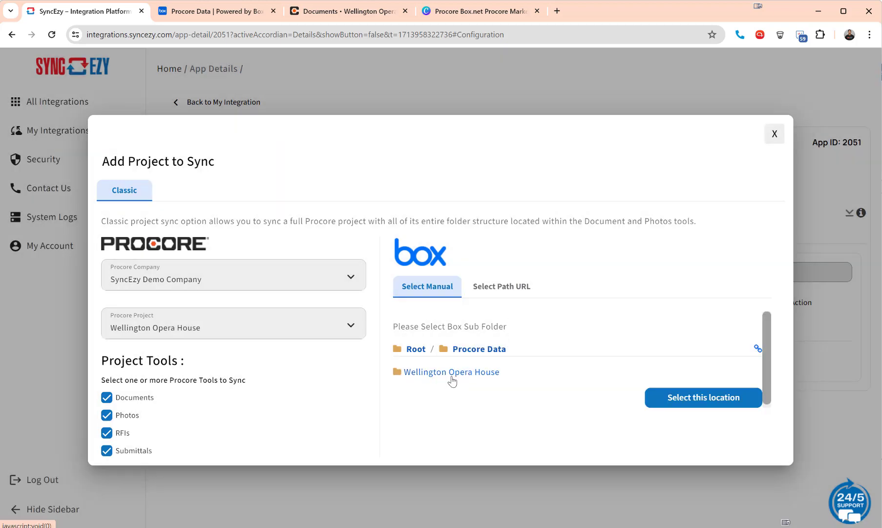
click(451, 373)
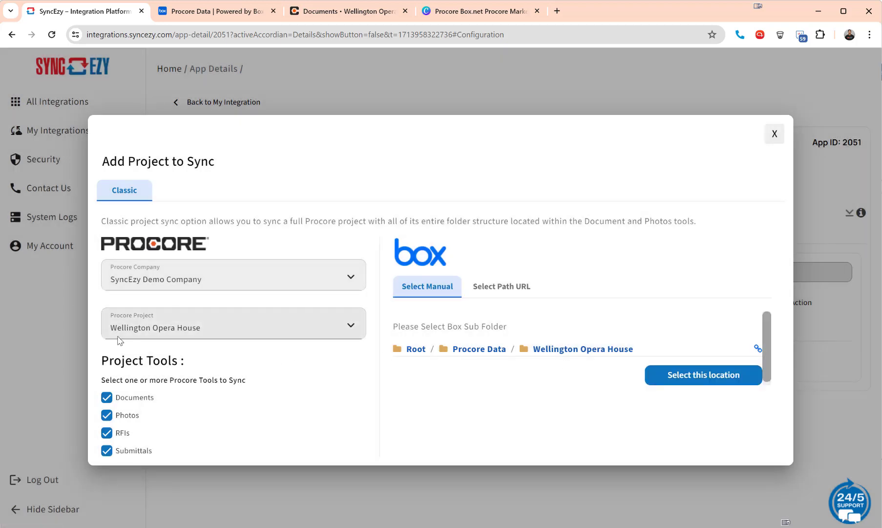
drag(644, 348, 517, 349)
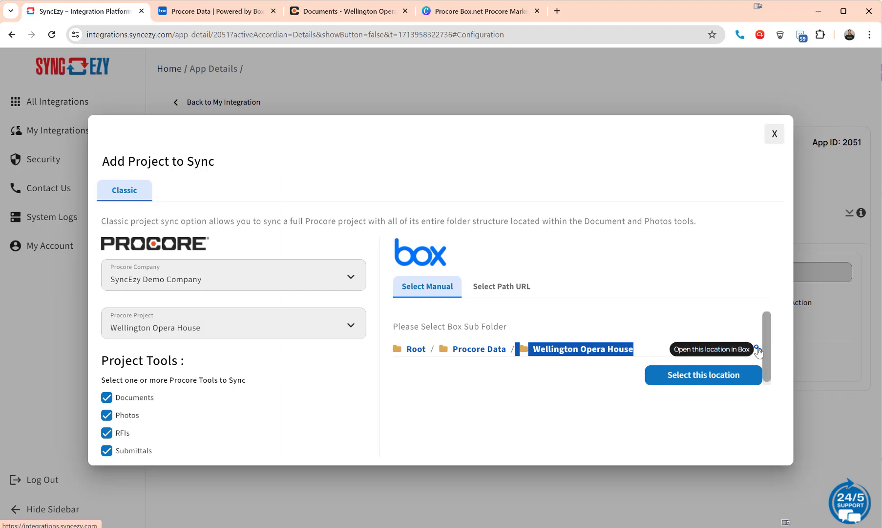
click(696, 345)
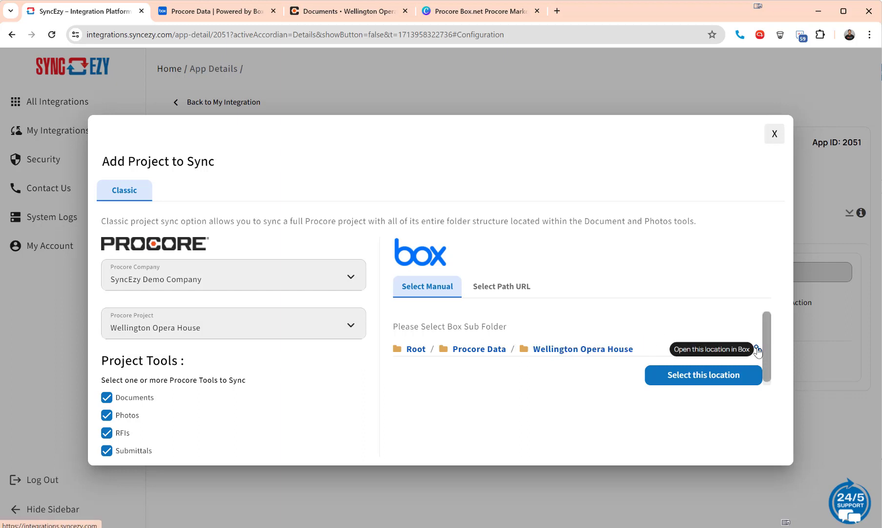
click(757, 350)
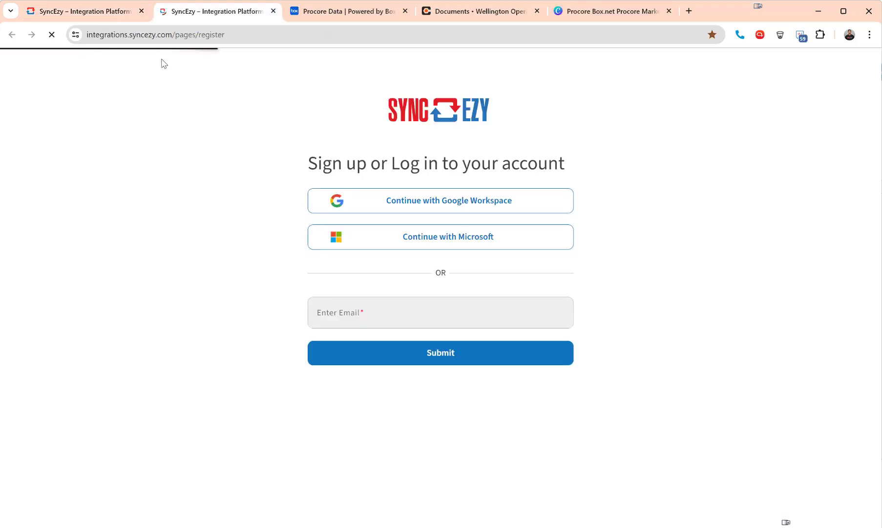
click(113, 14)
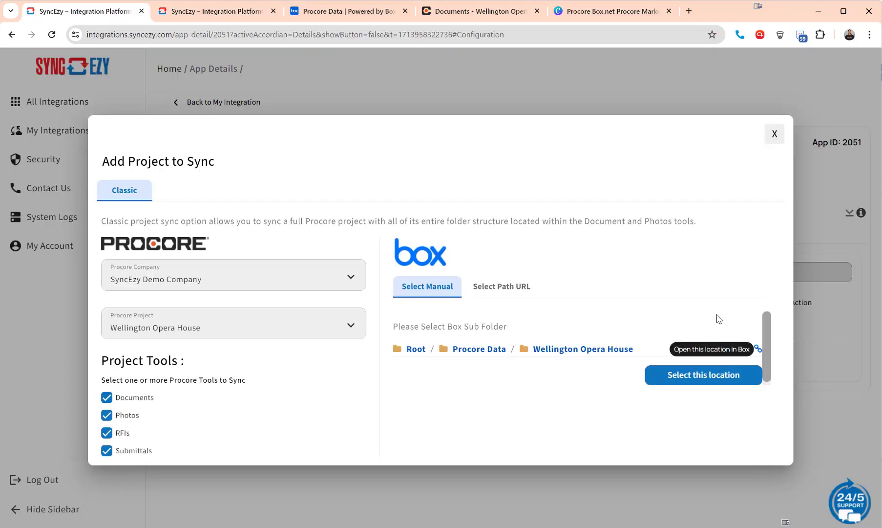
click(725, 377)
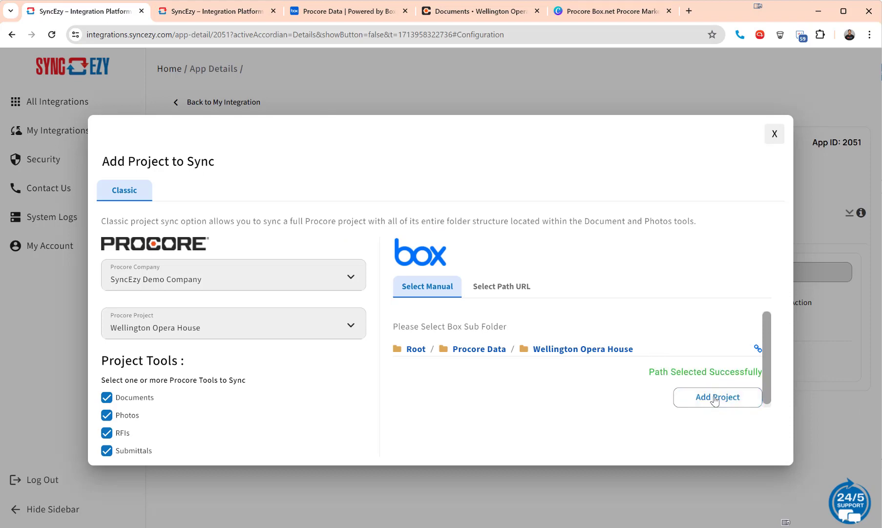
click(728, 402)
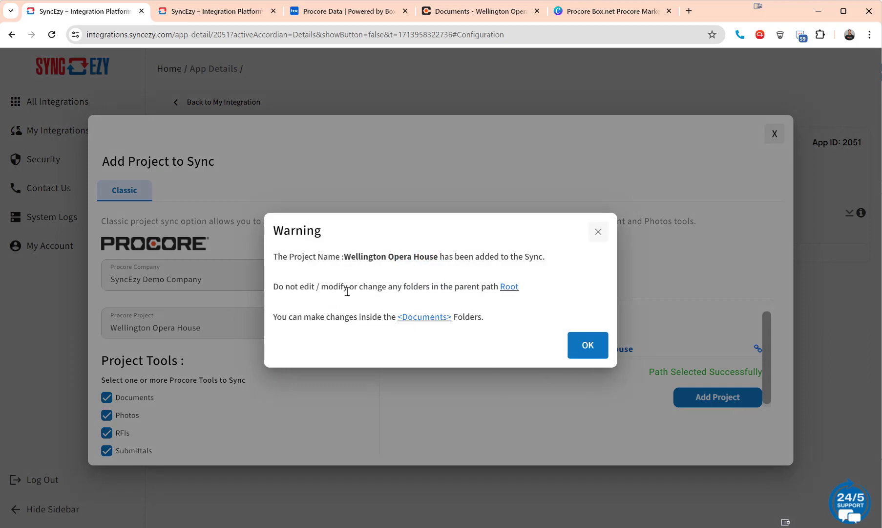
- Dismiss the parent-path warning and review the new Wellington Opera House row syncing to /Procore Data/Wellington Opera House
drag(329, 288, 518, 303)
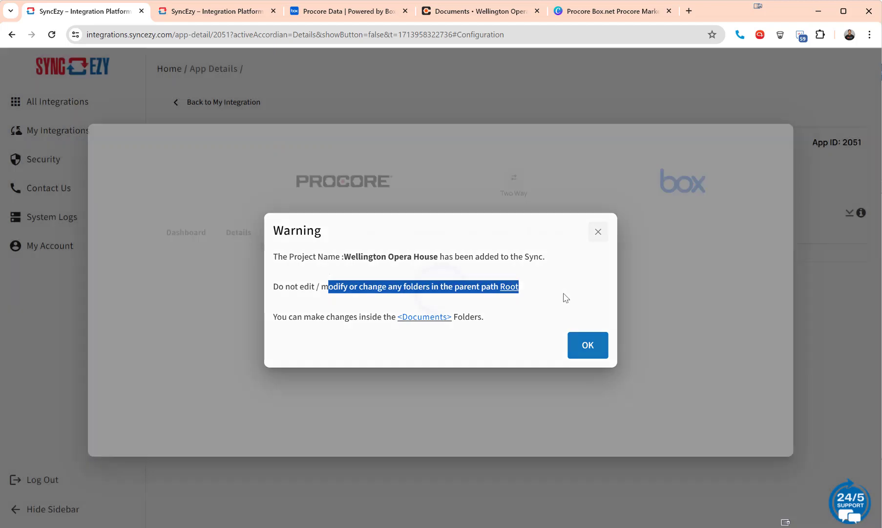
click(586, 349)
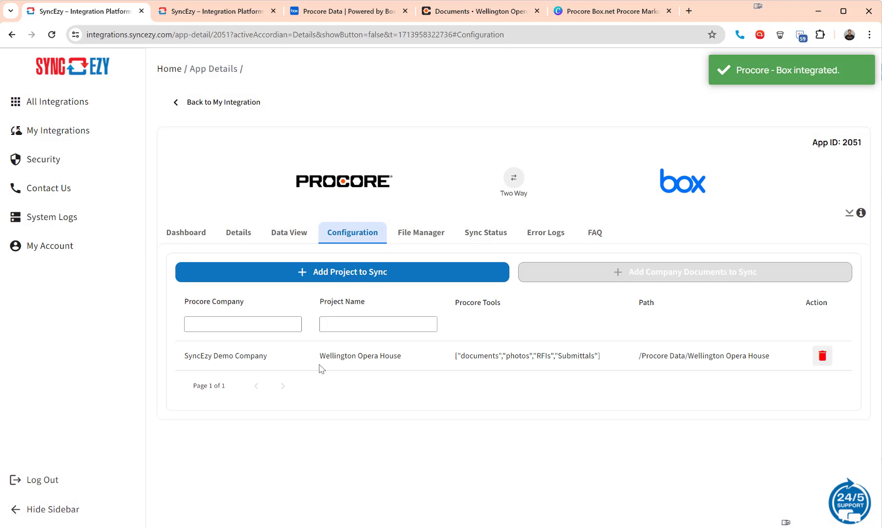
drag(214, 355, 773, 356)
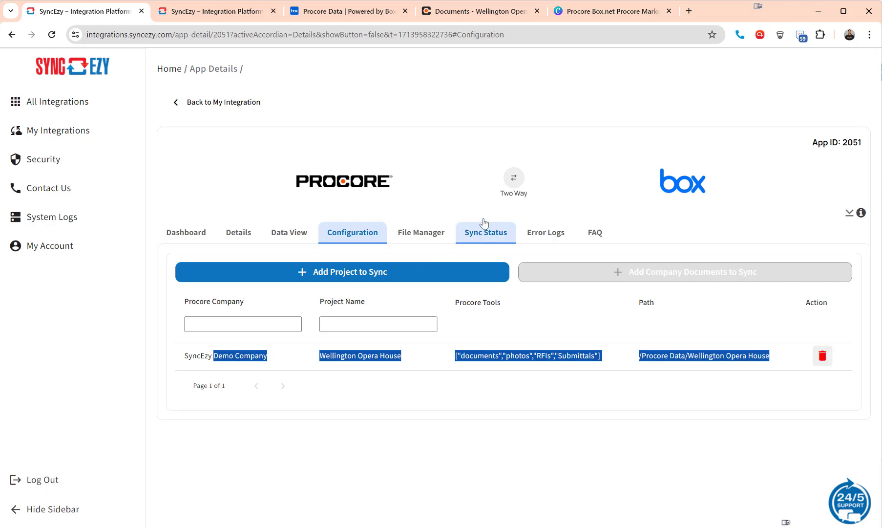
- Browse Procore's 010-Project-Initiation-Documents, Project-Success-Criteria and 100-Work-Packages folders, then open Wellington Opera House in Box
click(503, 8)
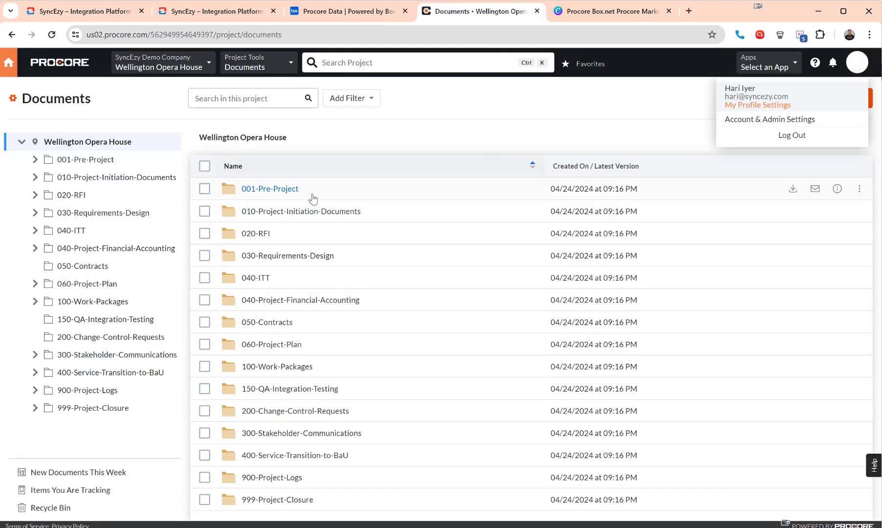
click(285, 212)
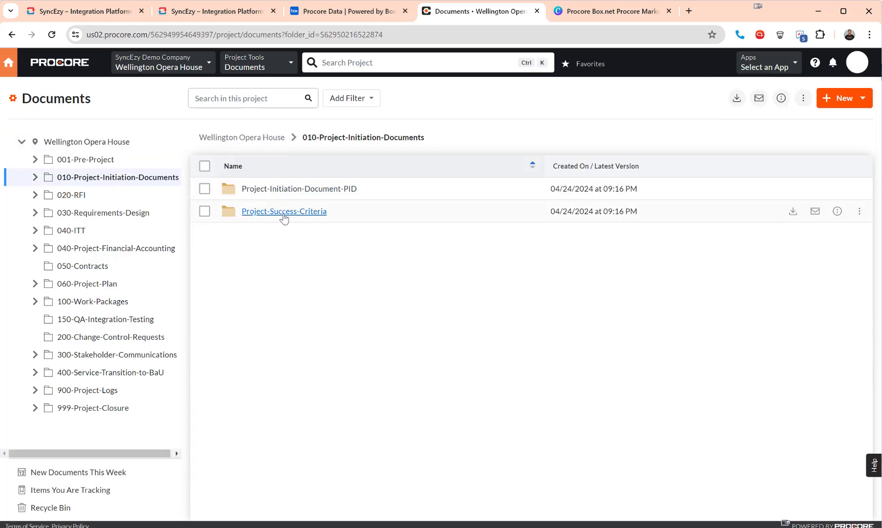
click(283, 211)
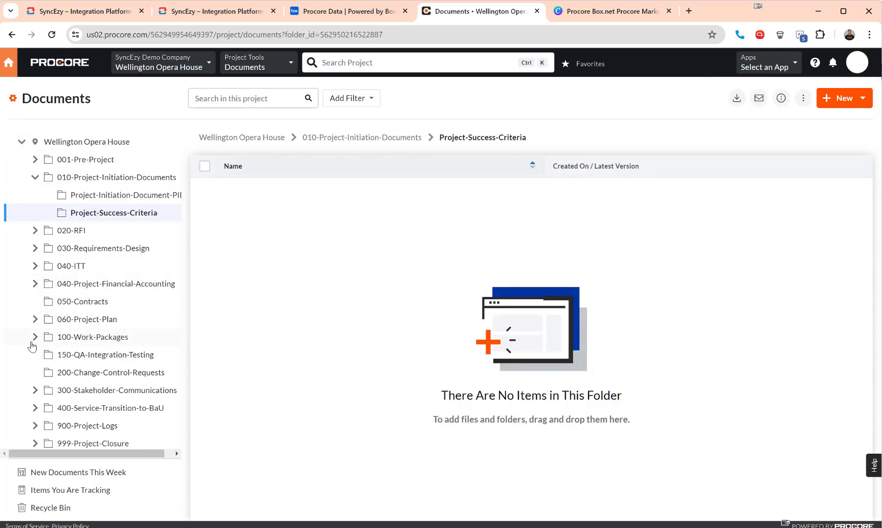
click(35, 336)
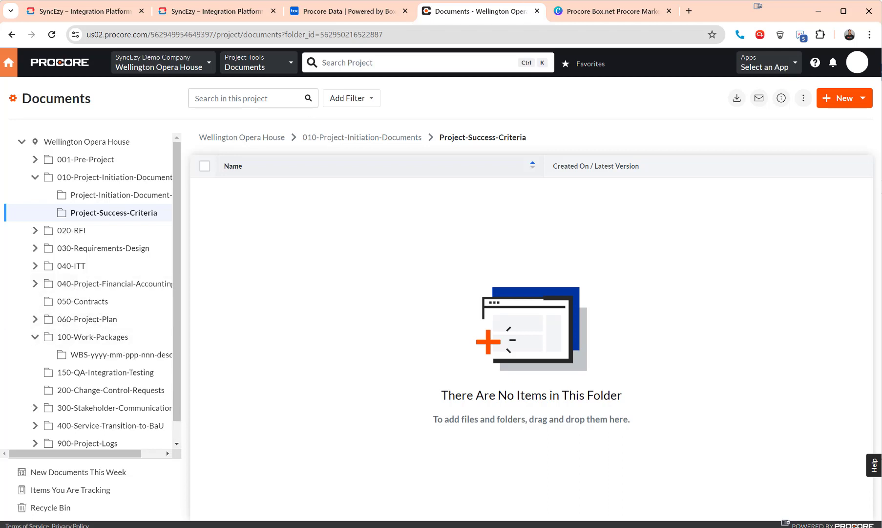
click(379, 16)
click(248, 190)
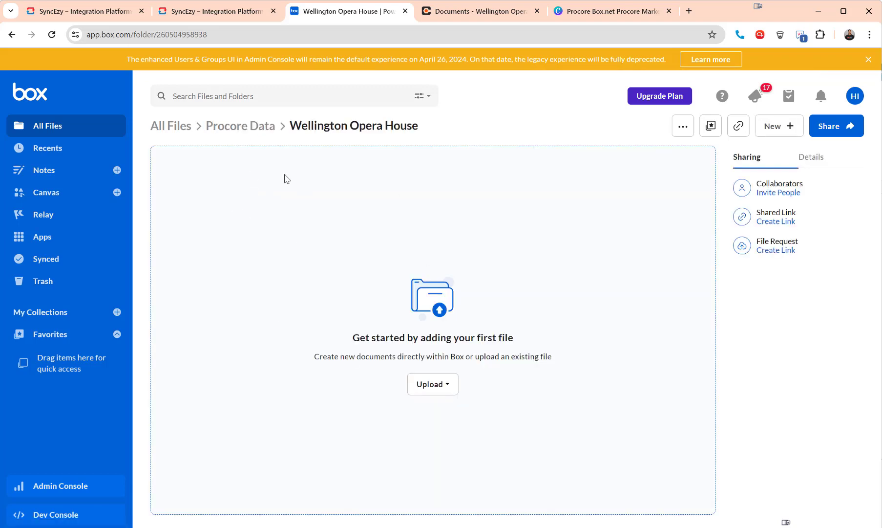
- Close the duplicate SyncEzy sign-in tab and open the integration's File Manager
drag(432, 132, 147, 129)
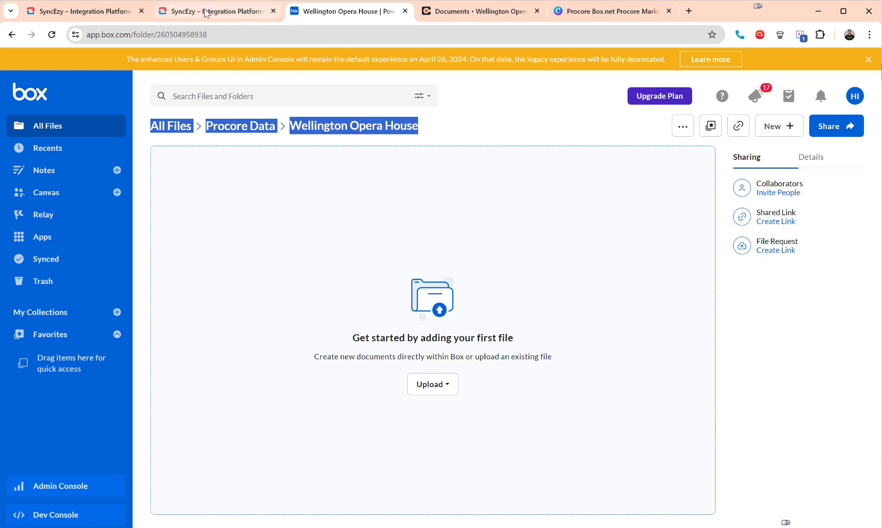
click(243, 15)
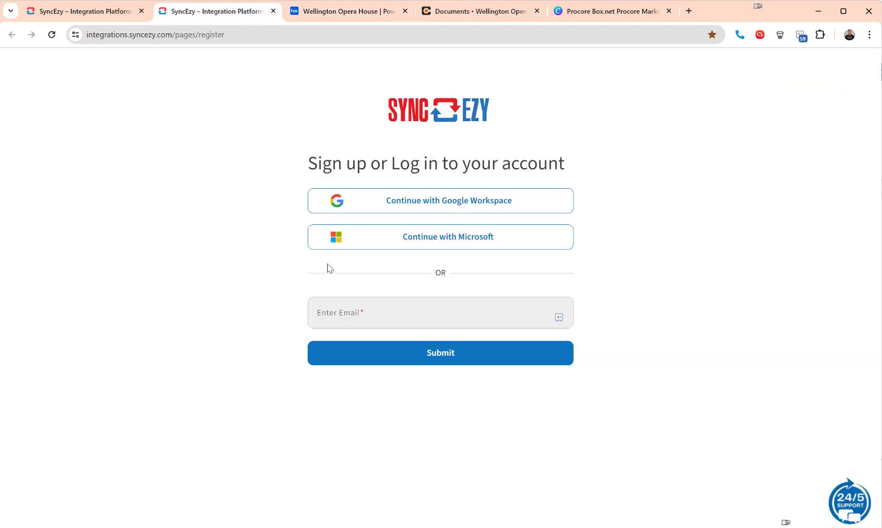
click(273, 11)
click(91, 13)
click(411, 247)
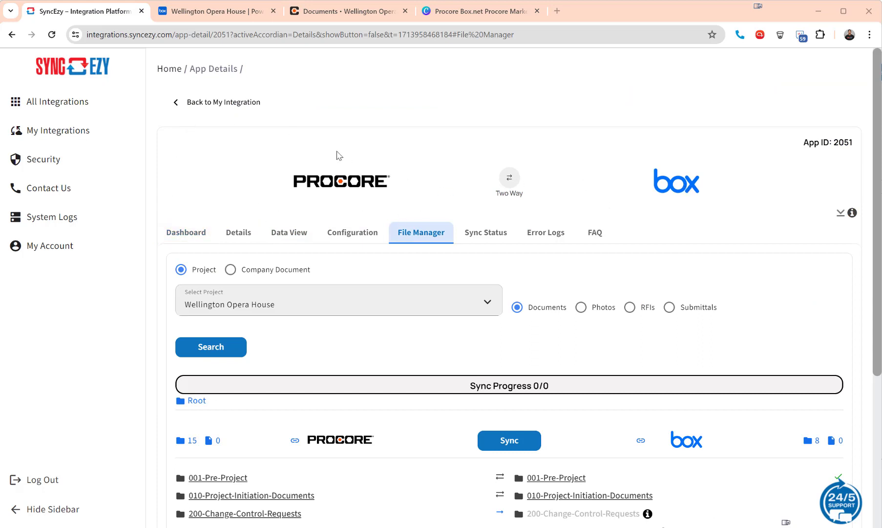
- Load the Procore-to-Box folder comparison for the Wellington Opera House project
click(444, 236)
click(344, 301)
click(289, 334)
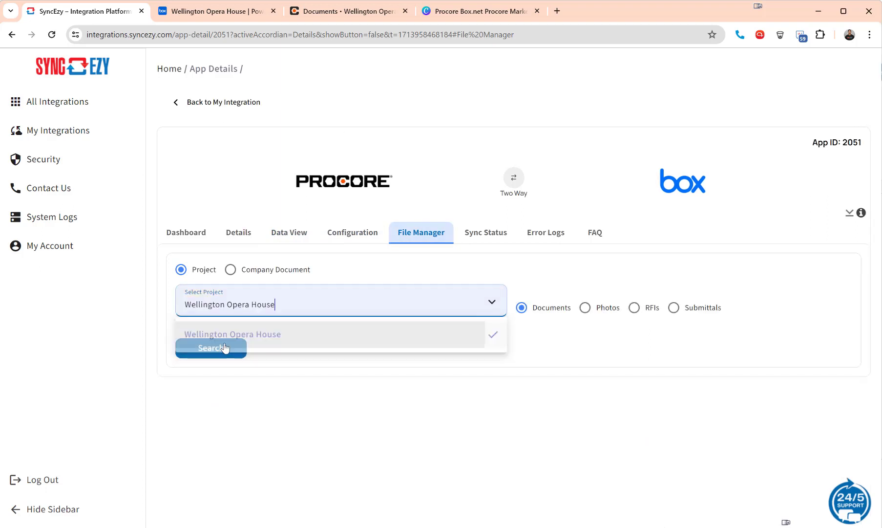
click(238, 347)
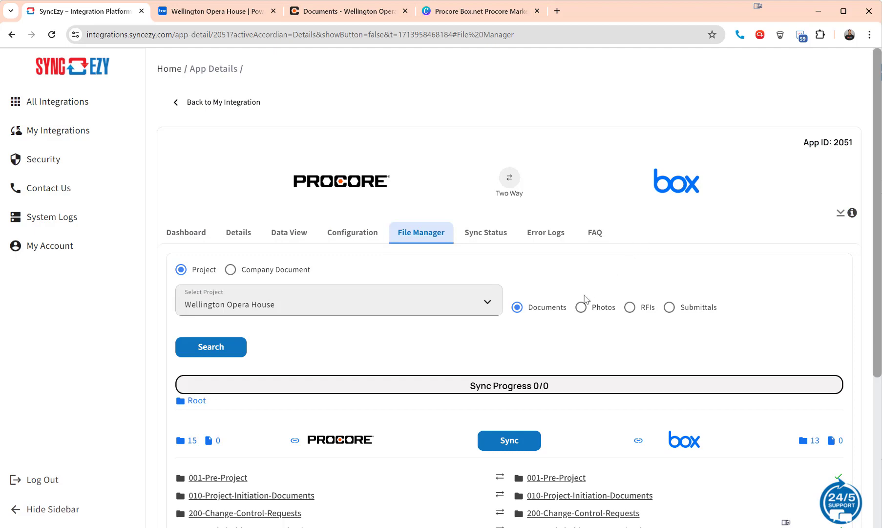
- Spot the unsynced 900-Project-Logs folder and refresh the comparison until all folders show synced
scroll(570, 354, down, 5)
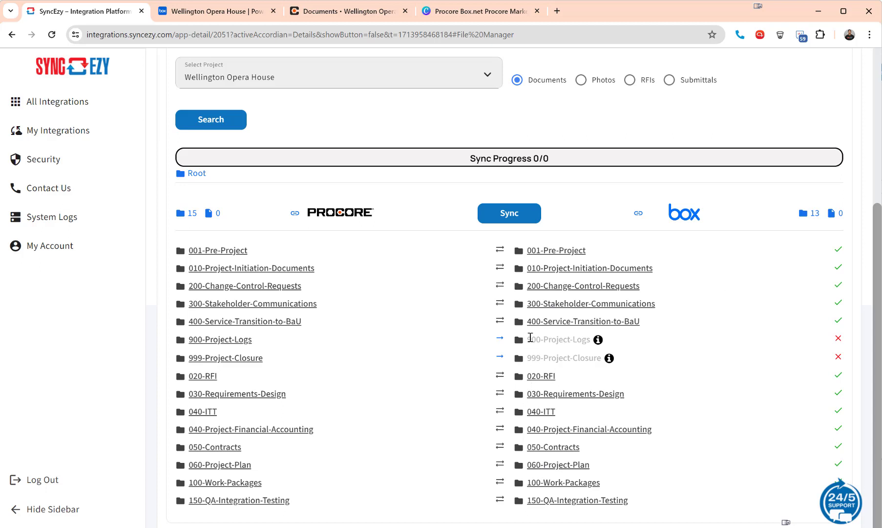
drag(530, 337, 646, 347)
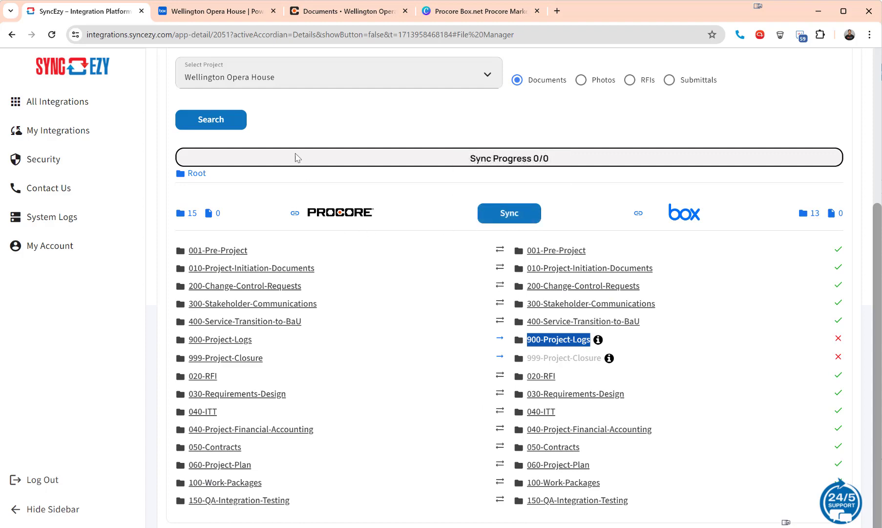
click(226, 120)
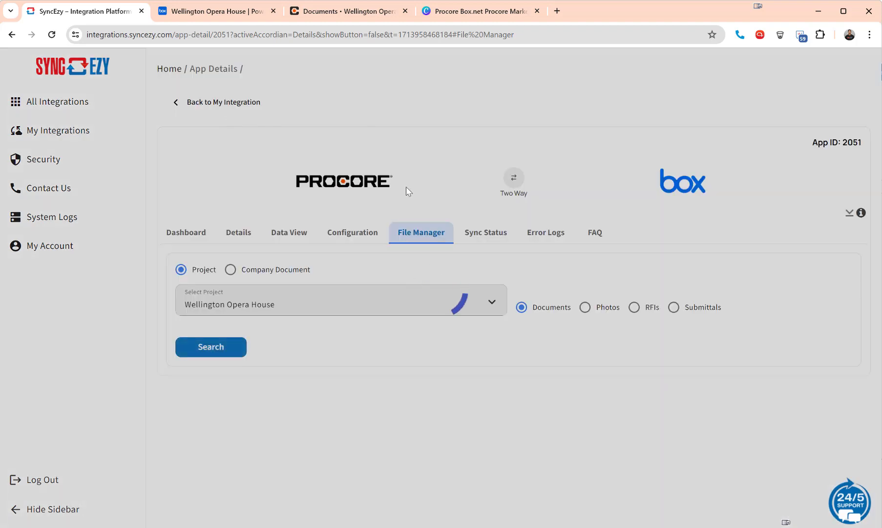
scroll(558, 416, down, 5)
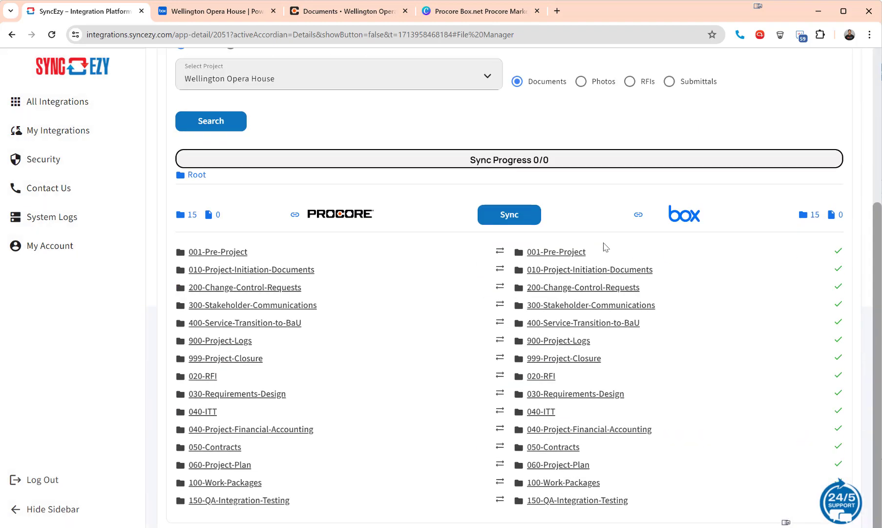
scroll(506, 350, up, 5)
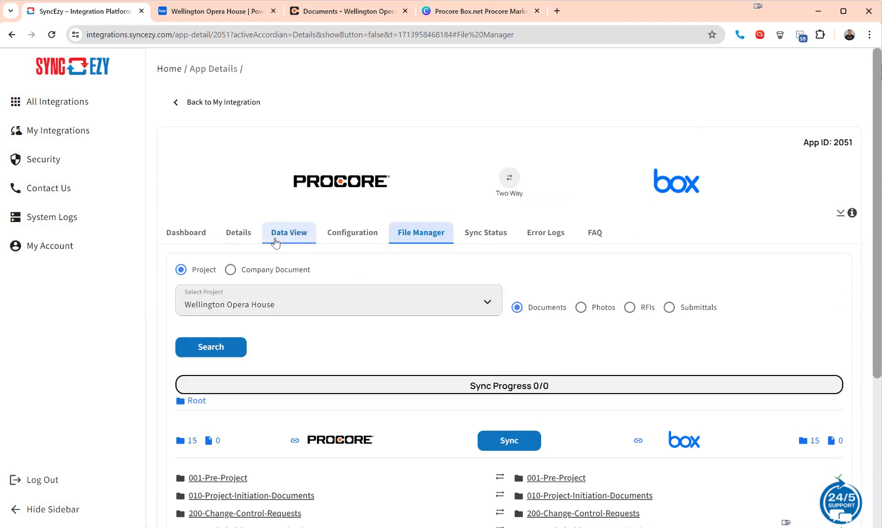
- Open the Sync Status log and review the remarks for the completed 15-folder download to Box
click(254, 239)
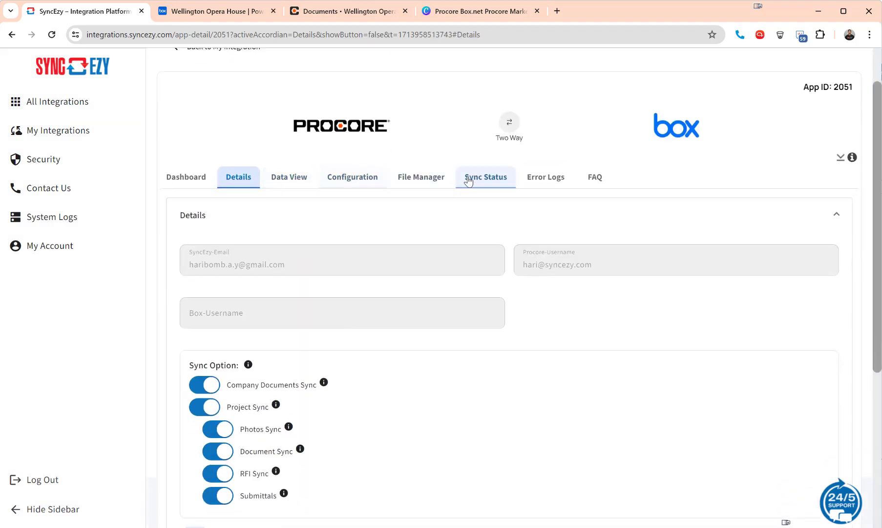
click(470, 182)
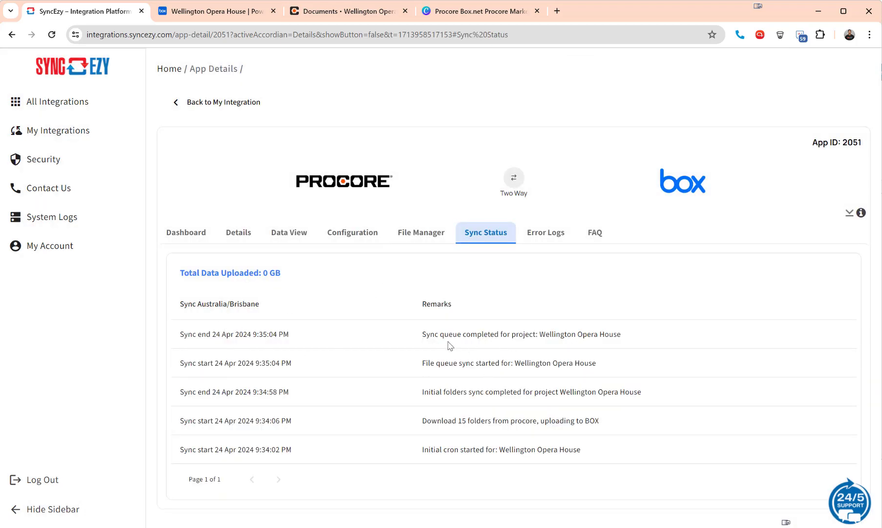
drag(411, 336, 413, 419)
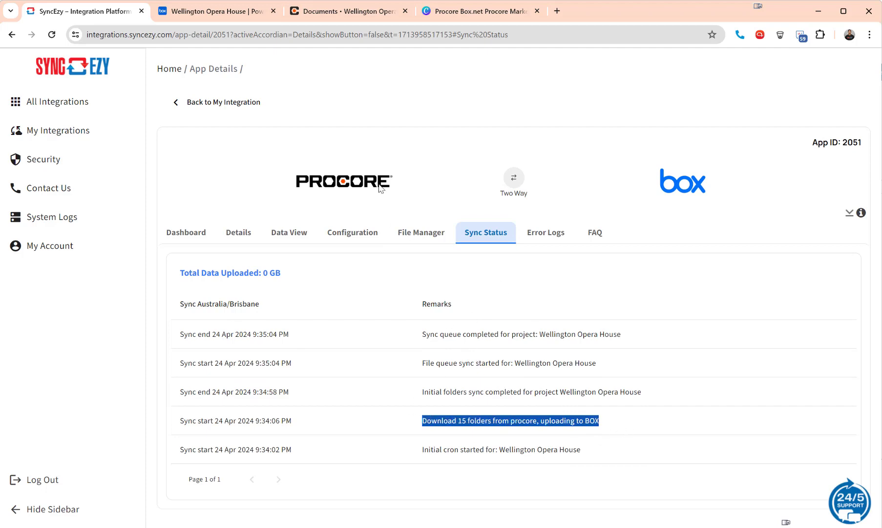
- Reload Box's Wellington Opera House folder, open Documents to see the synced folders, and detach Box's tab
click(215, 10)
click(341, 137)
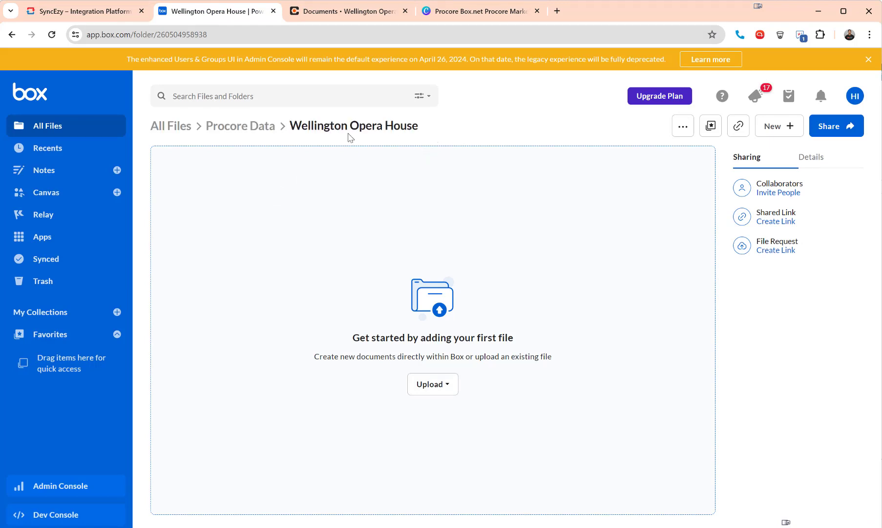
click(51, 35)
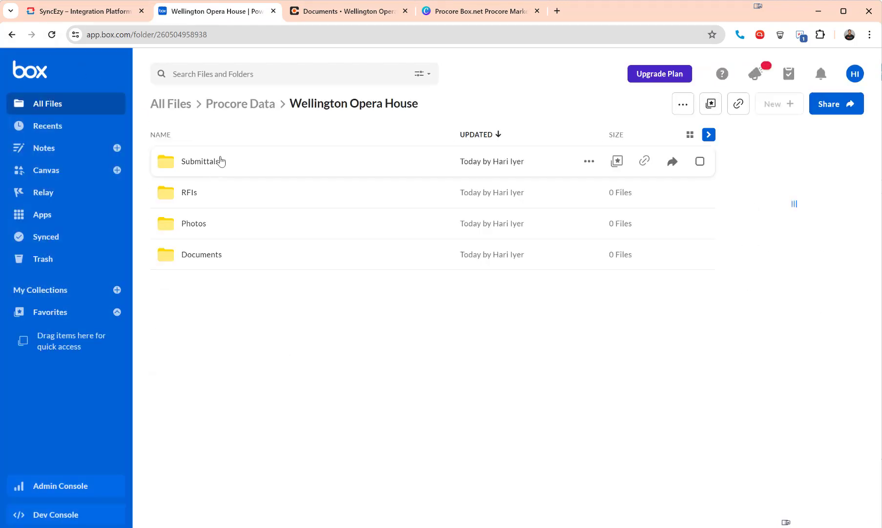
click(193, 258)
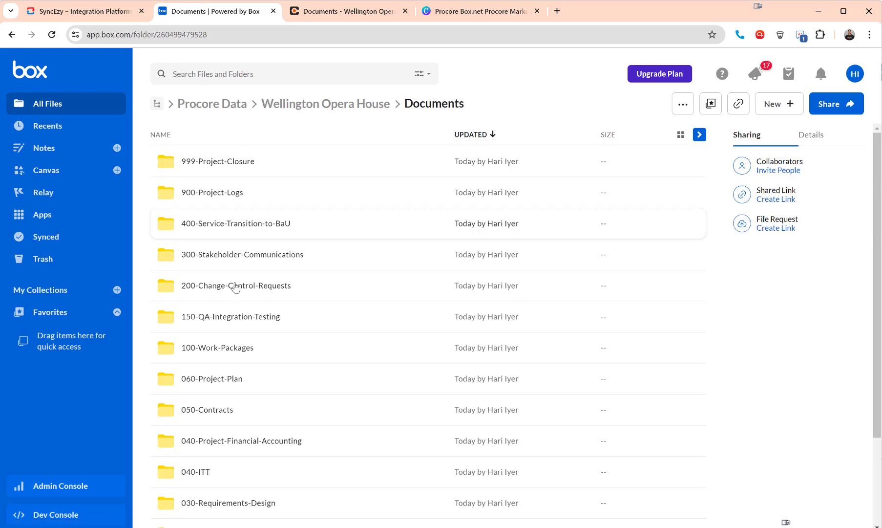
scroll(229, 462, down, 3)
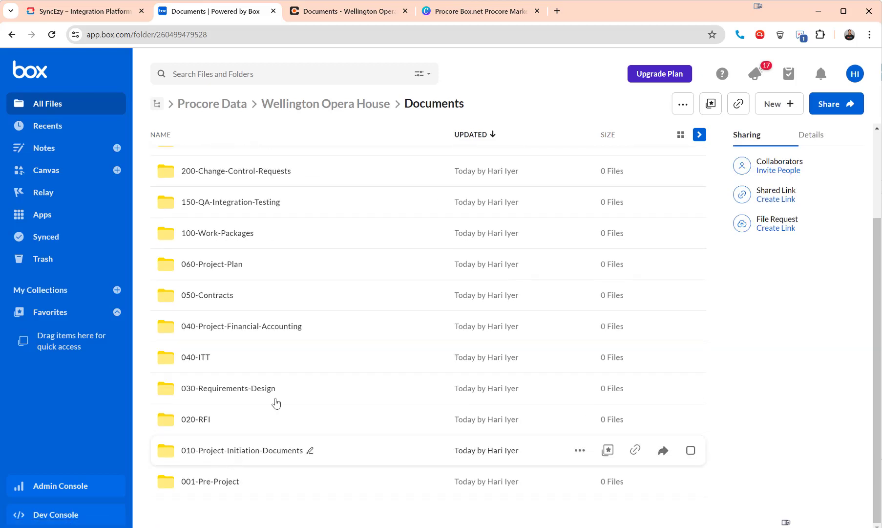
drag(245, 16, 586, 12)
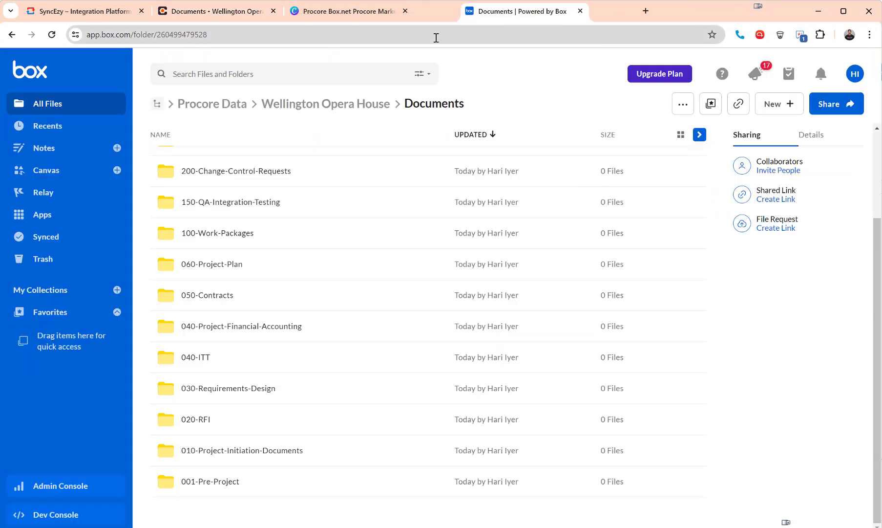
- View Procore's 001-Pre-Project folder, then return to the SyncEzy sync status log
click(197, 13)
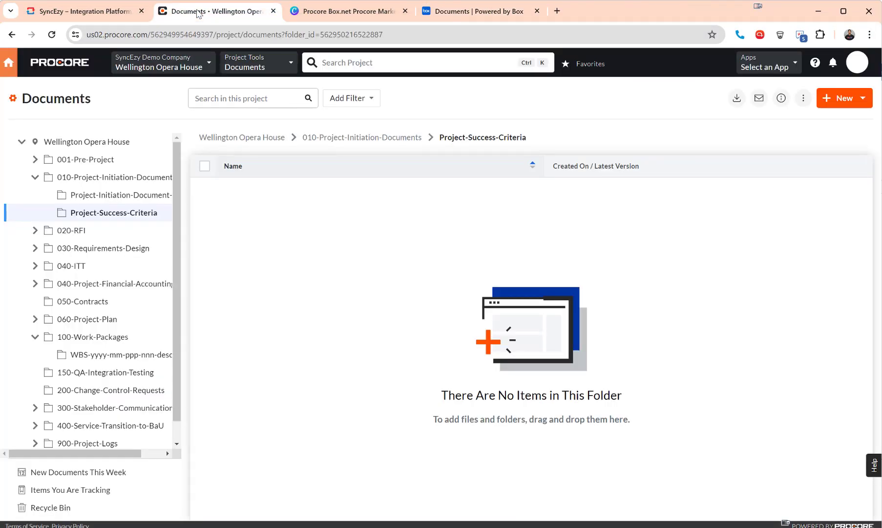
click(94, 160)
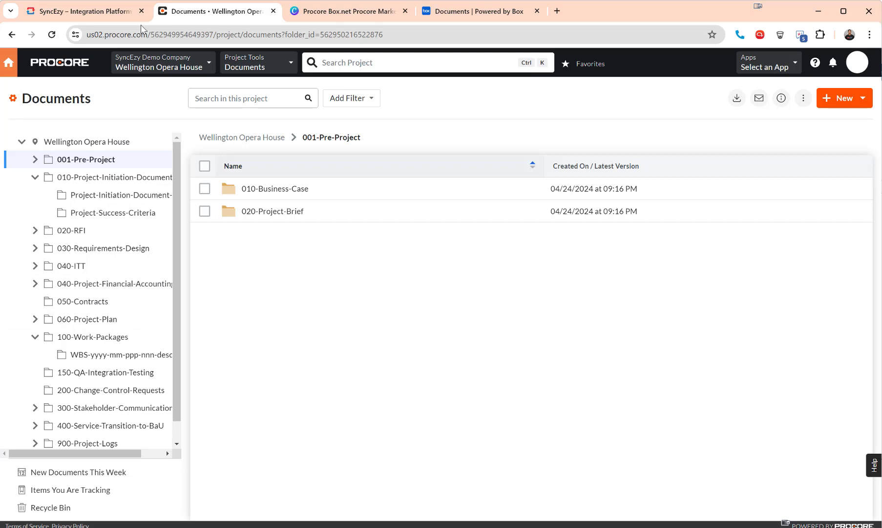
click(79, 12)
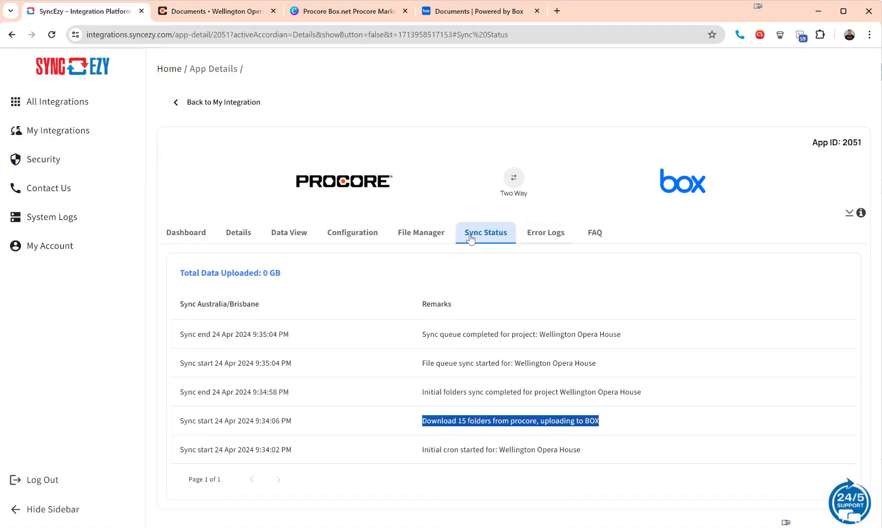
- Reload the File Manager comparison for Wellington Opera House, showing 15 Procore folders matched in Box
click(421, 233)
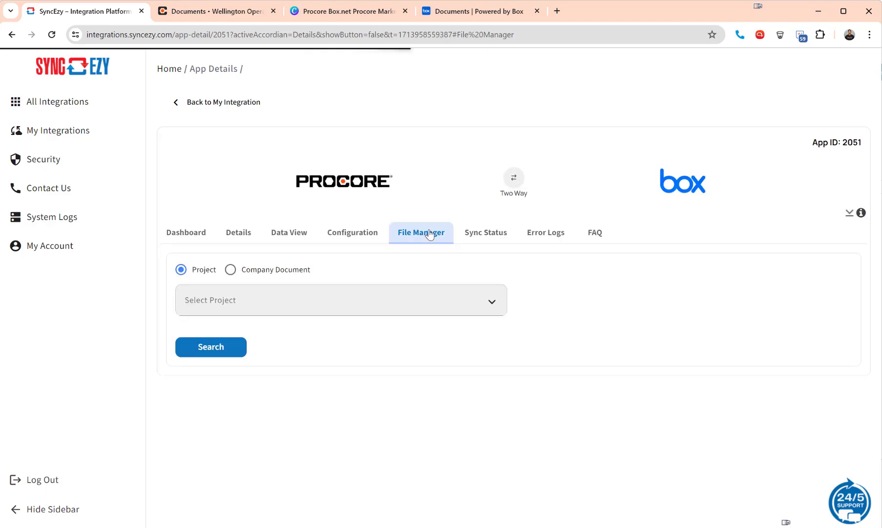
click(222, 304)
click(218, 334)
click(213, 347)
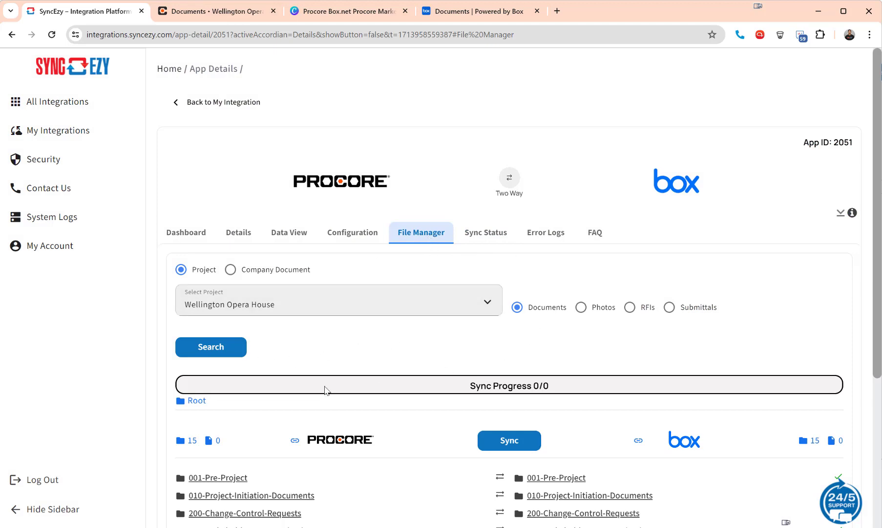
scroll(834, 375, down, 5)
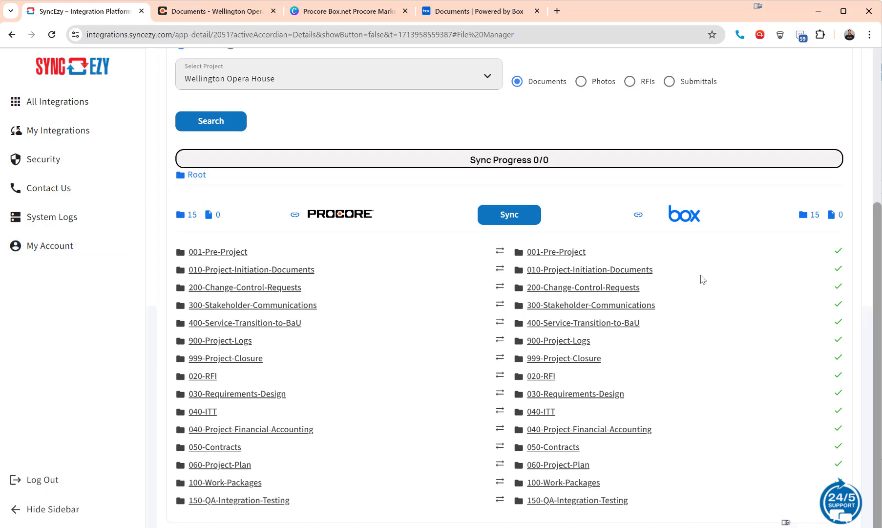
- Close the 24/5 support chat and go to SyncEzy's Contact Us page
click(845, 510)
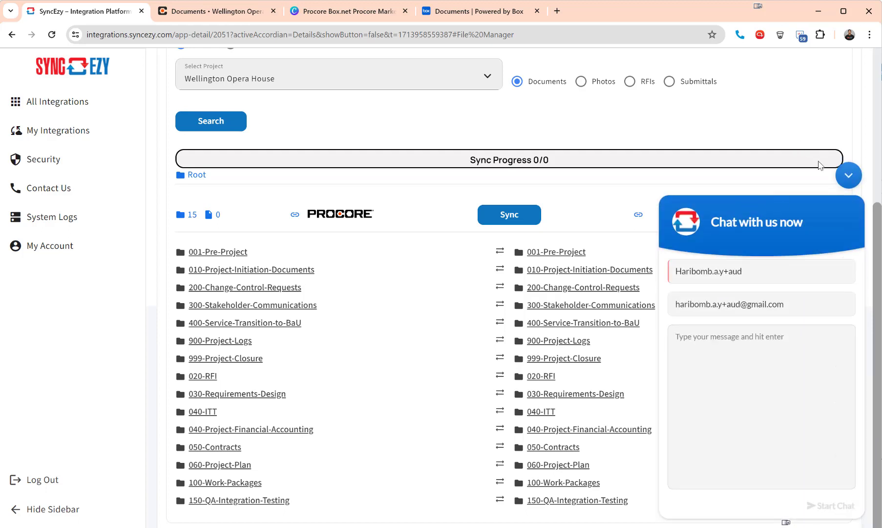
click(847, 177)
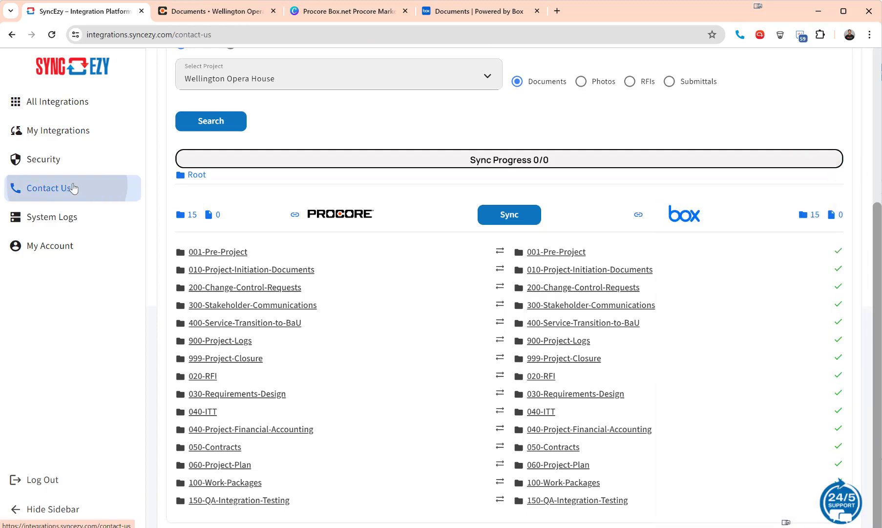
click(98, 188)
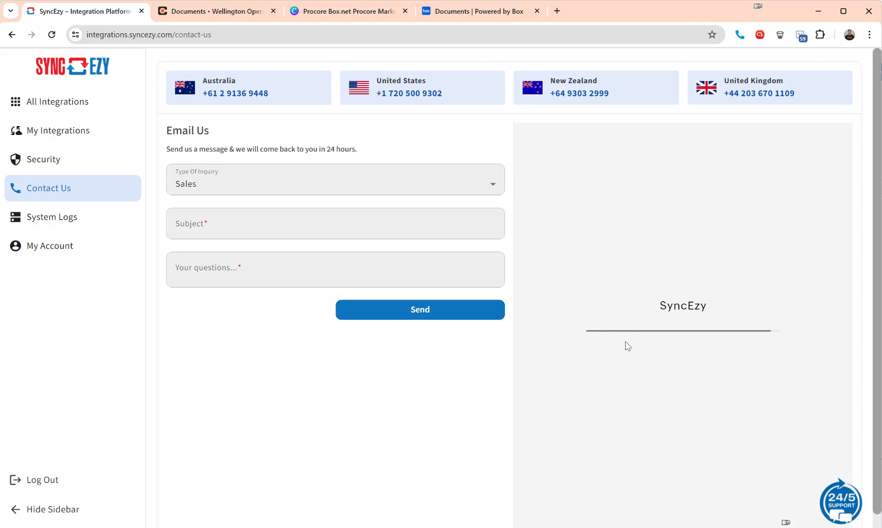